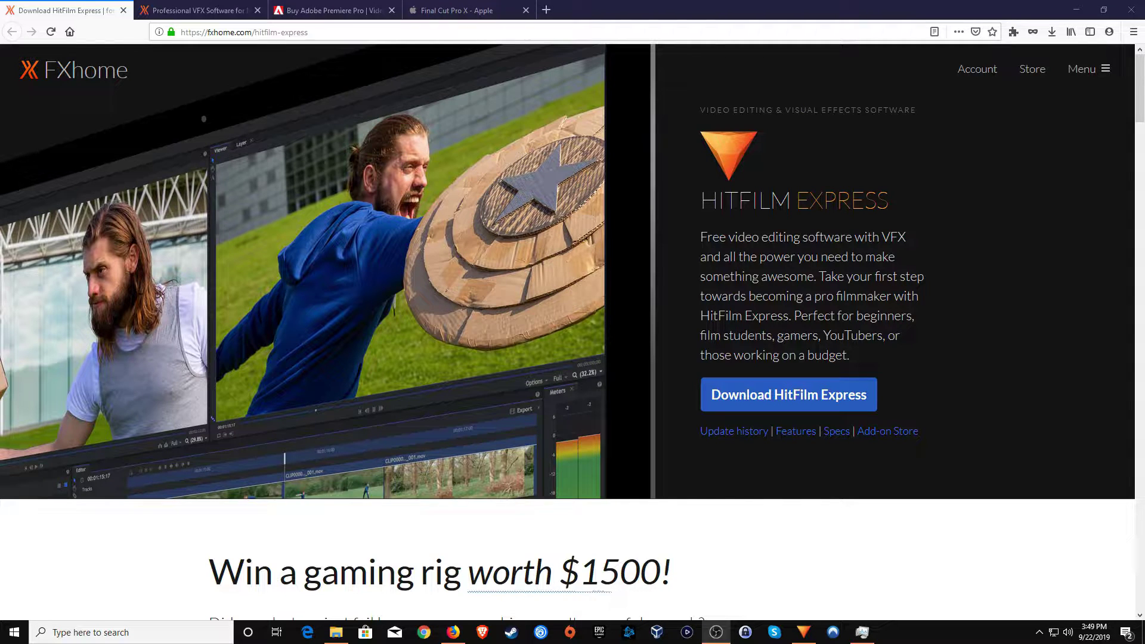
# Step: Compare the Adobe Premiere Pro and Final Cut Pro X pages, then return to the HitFilm Express page
pyautogui.click(348, 6)
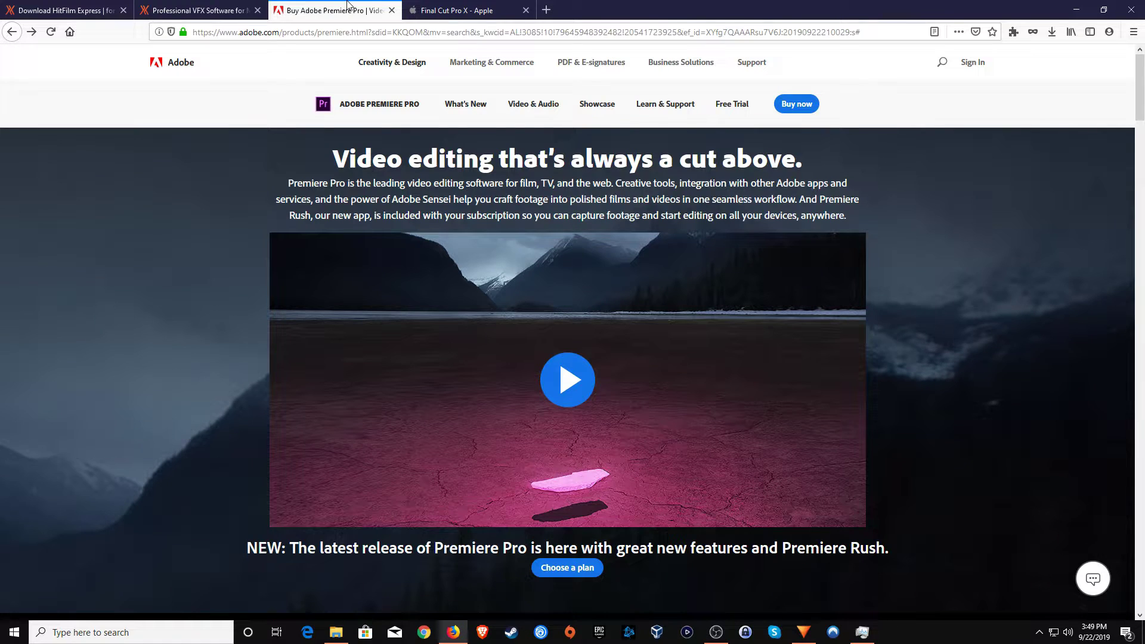
pyautogui.click(465, 7)
pyautogui.click(60, 6)
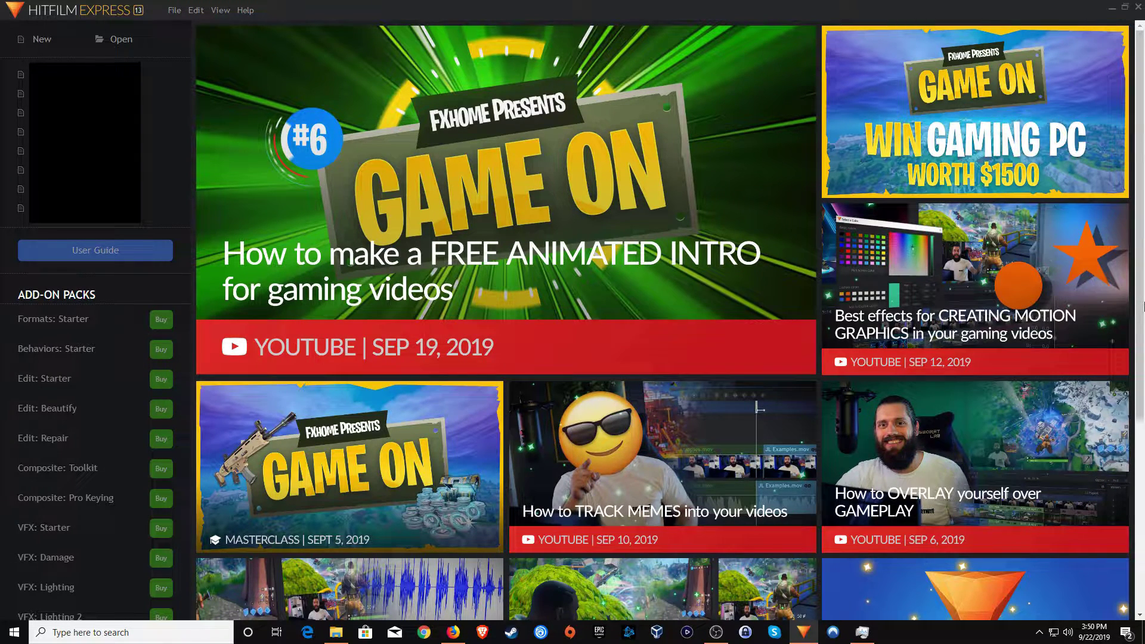
# Step: Set the Auto Save Frequency in File > Options to 10 minutes
pyautogui.click(175, 11)
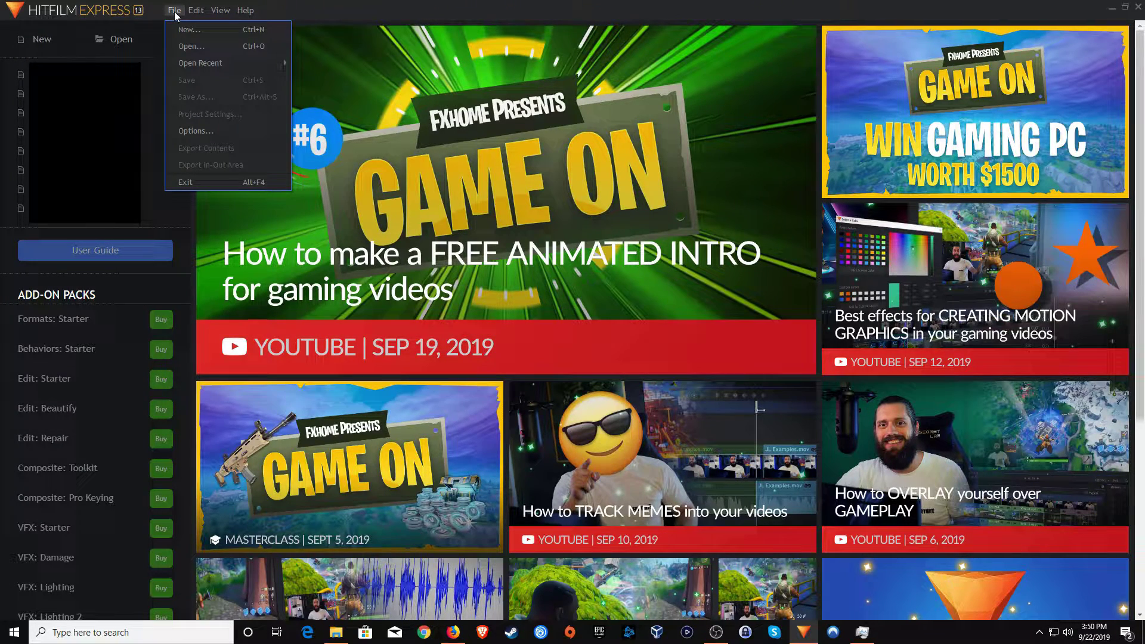
pyautogui.click(196, 131)
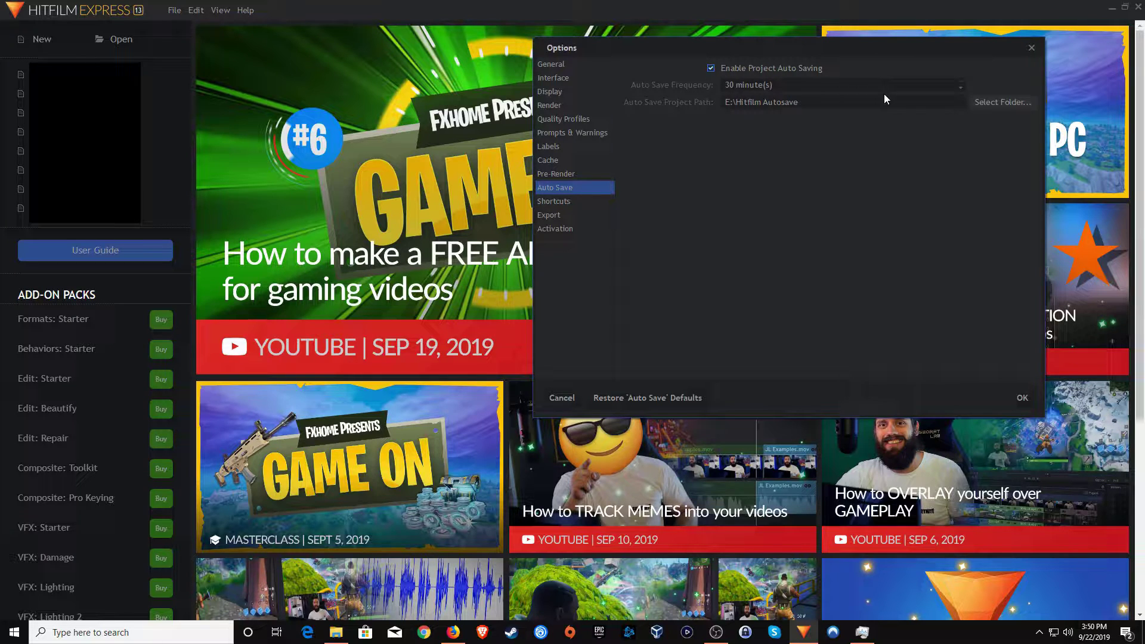
pyautogui.click(728, 86)
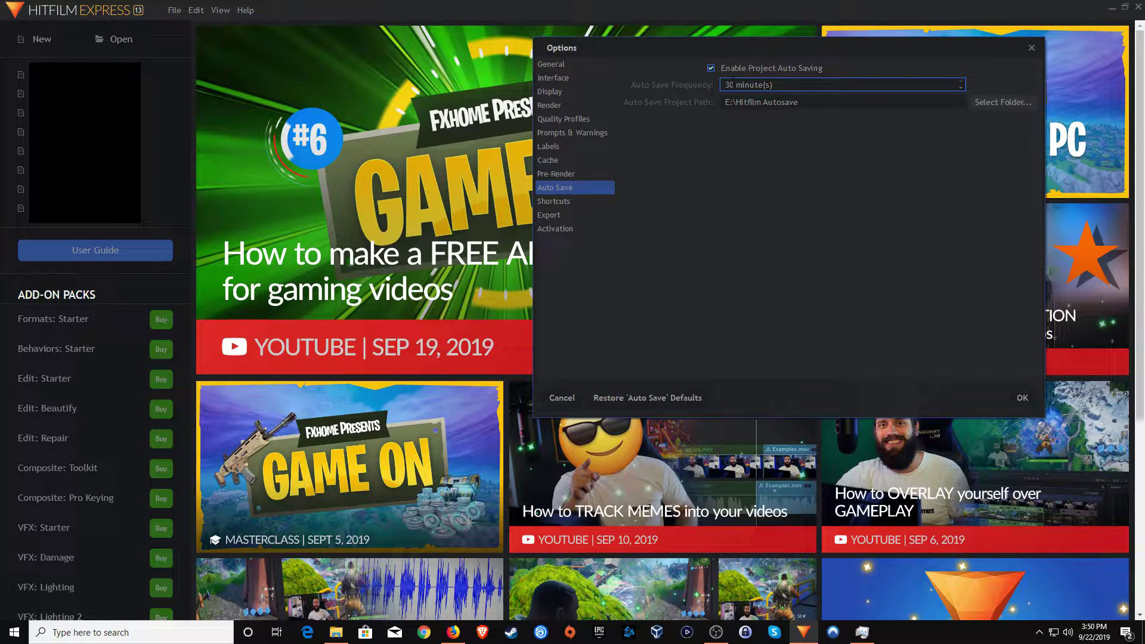
pyautogui.press('BackSpace')
pyautogui.write('1')
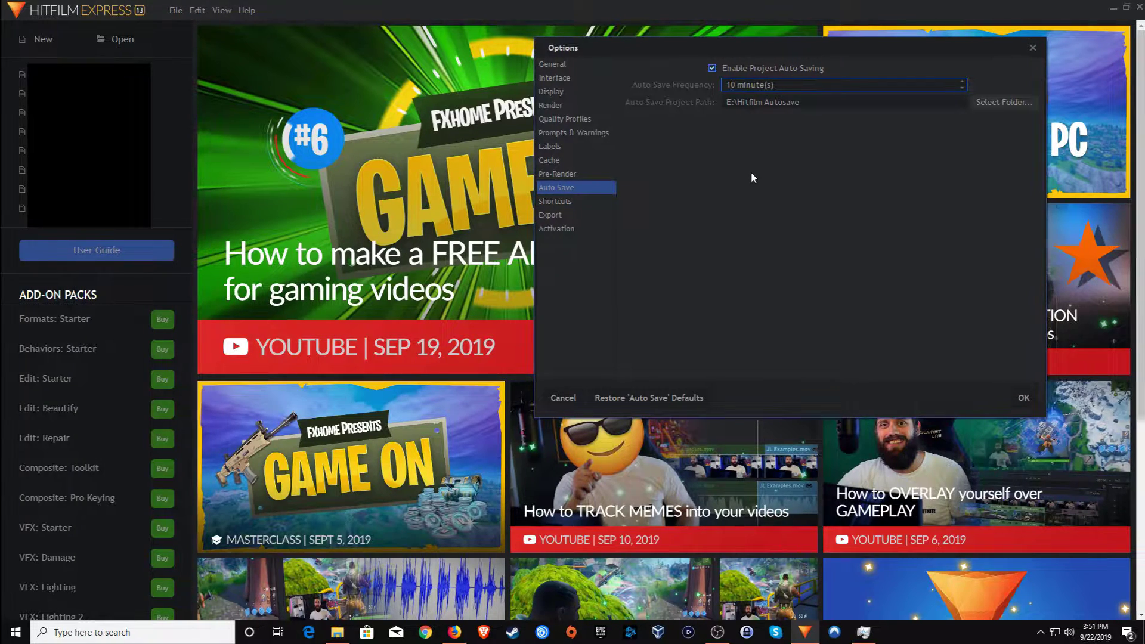
# Step: Review the Export preferences, close Options, and start a new project
pyautogui.click(552, 216)
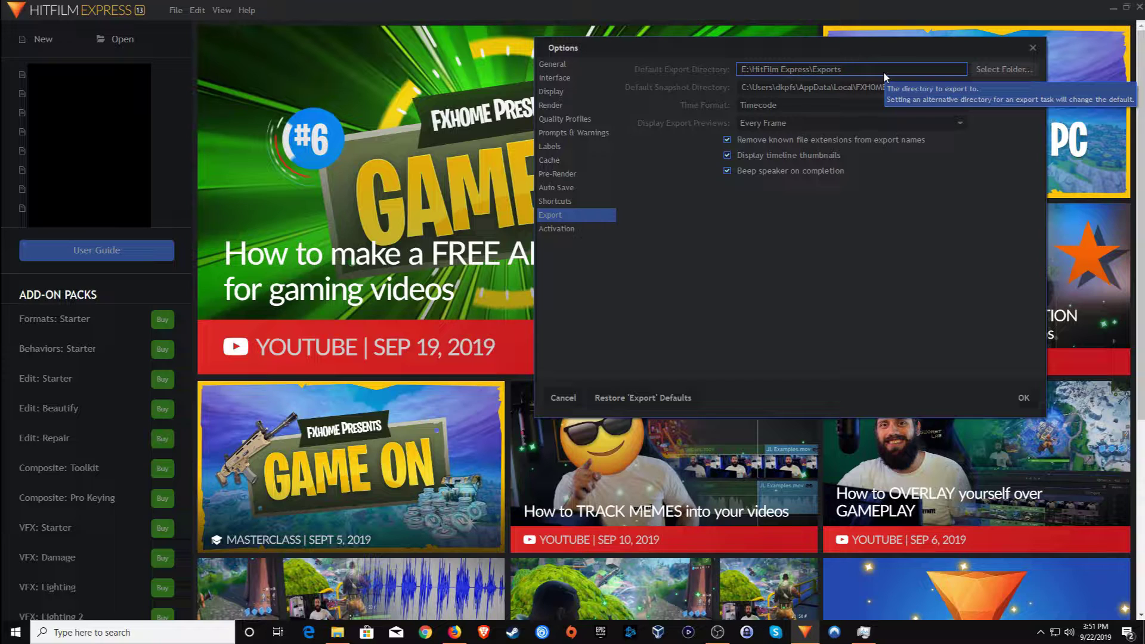
pyautogui.click(1029, 50)
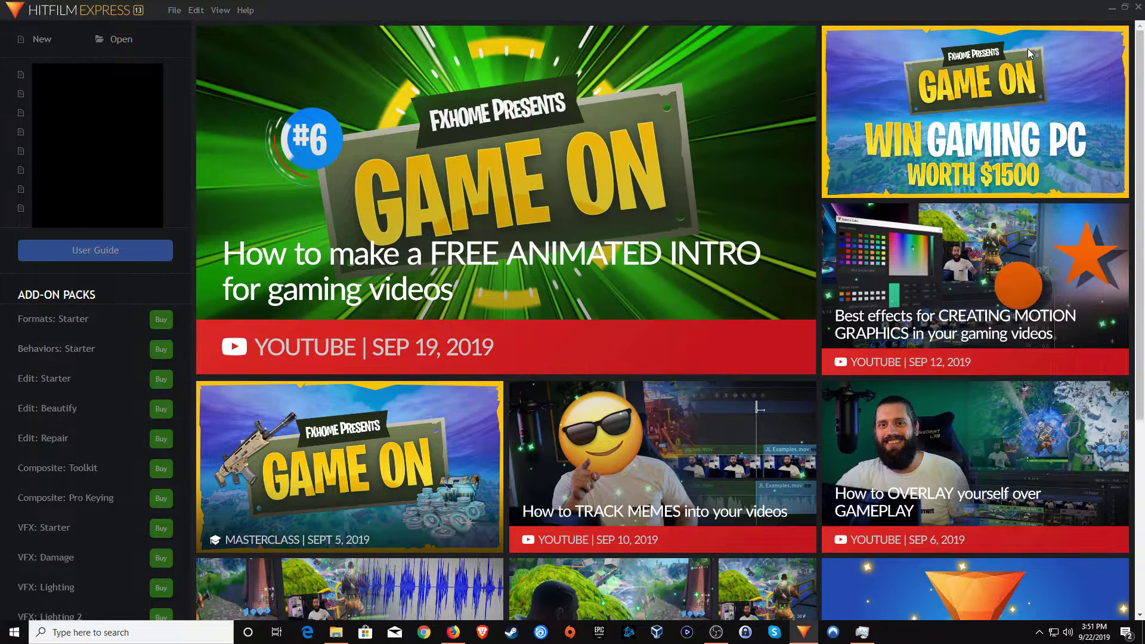
pyautogui.click(173, 11)
pyautogui.click(187, 30)
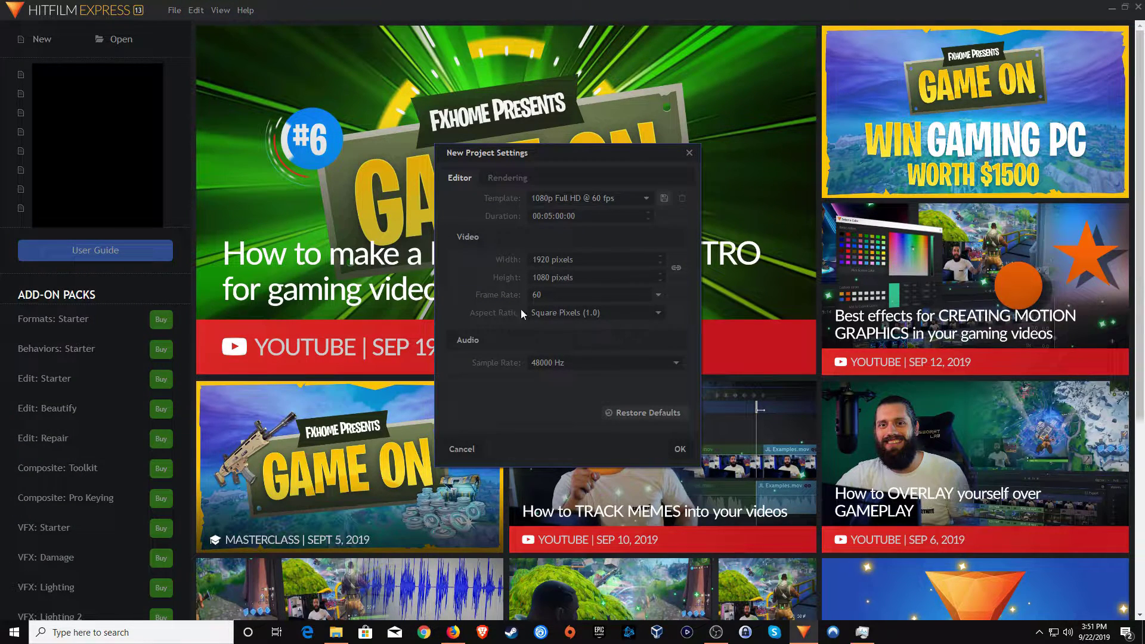
# Step: Accept the 1080p Full HD @ 60 fps settings to create the untitled project
pyautogui.click(680, 450)
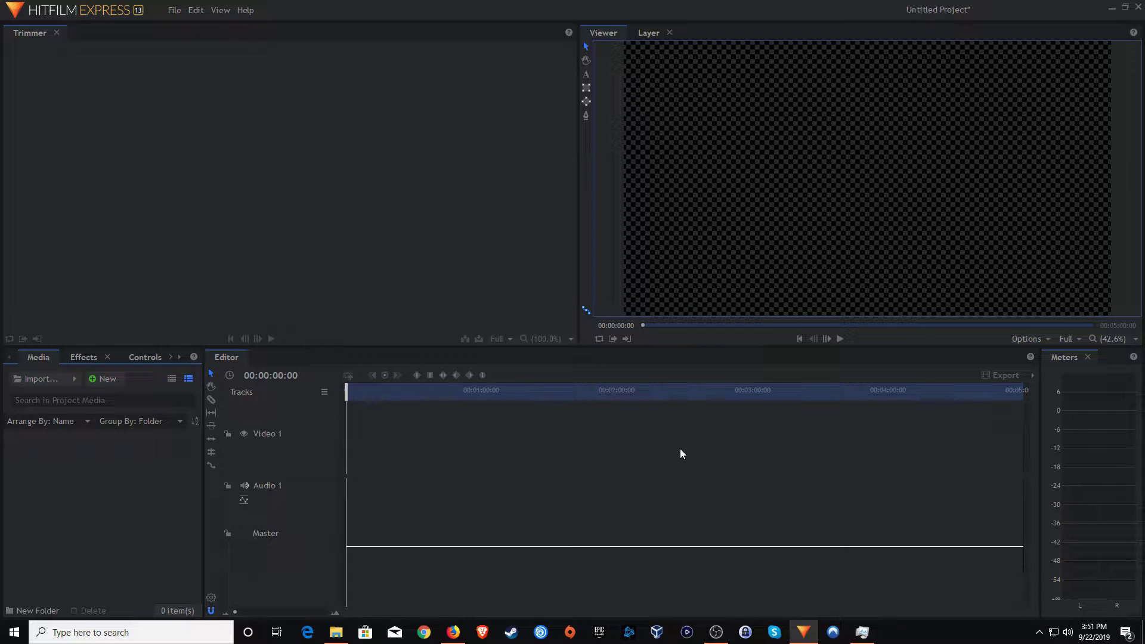
# Step: Import 1.mp4 from the Desktop and lay it on Video 1 and Audio 1 from the start
pyautogui.click(34, 379)
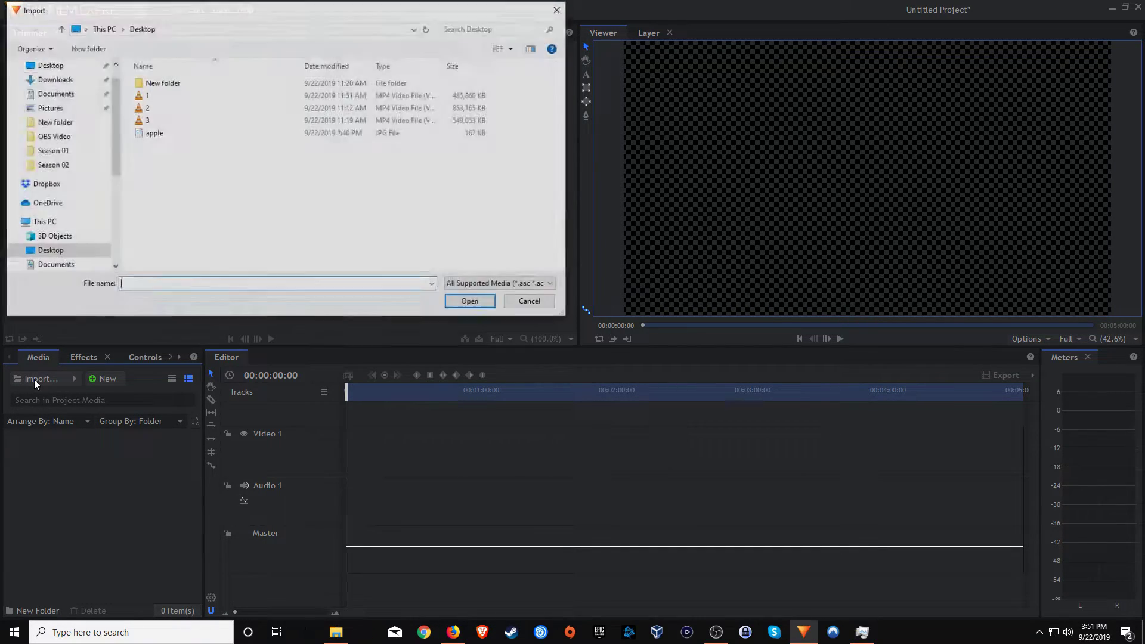
pyautogui.click(145, 97)
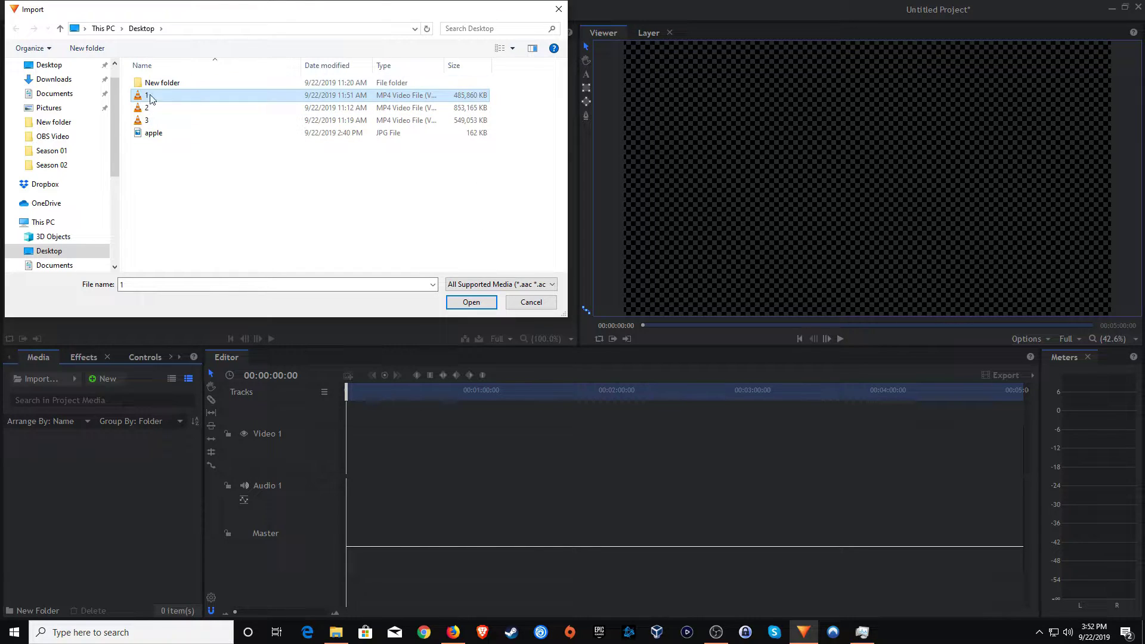
pyautogui.click(465, 302)
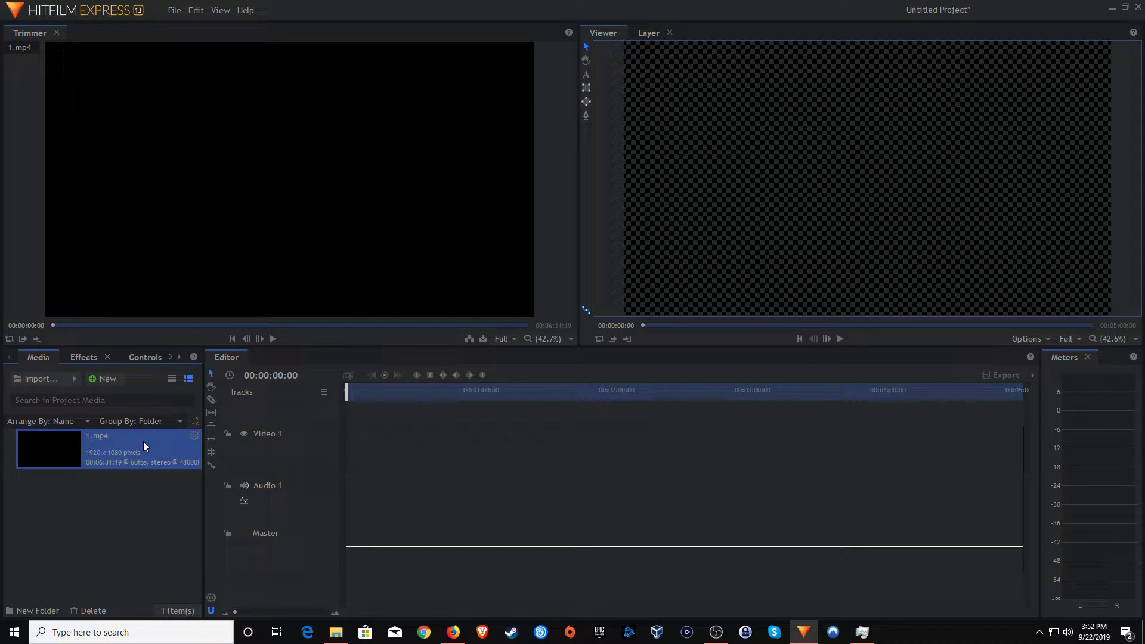
pyautogui.moveTo(144, 441); pyautogui.dragTo(349, 446)
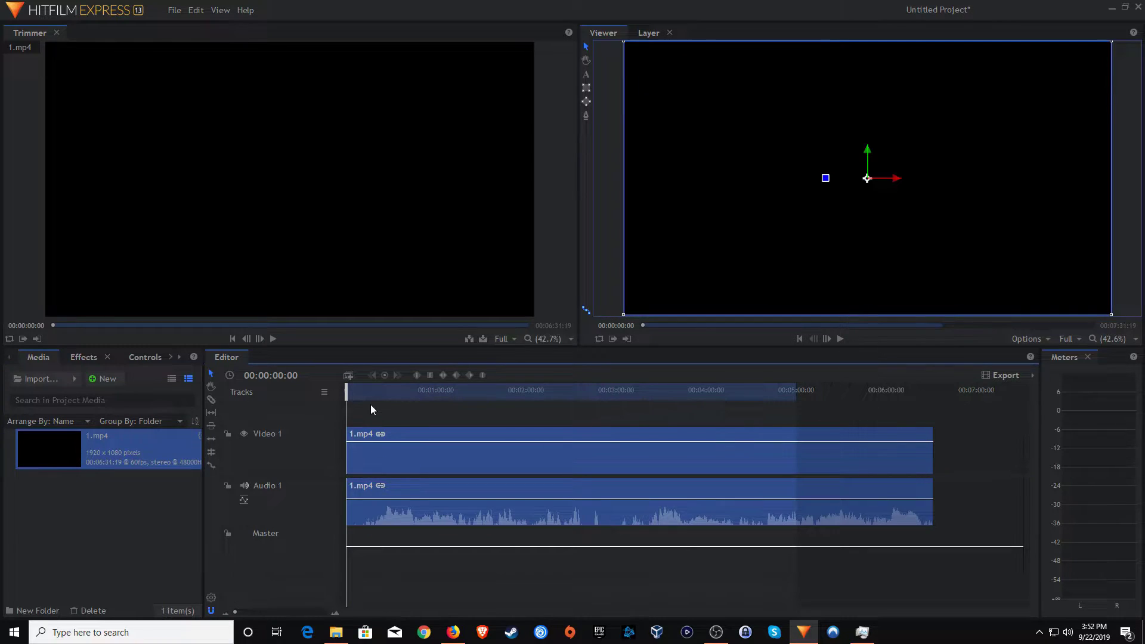
pyautogui.click(410, 457)
pyautogui.click(421, 412)
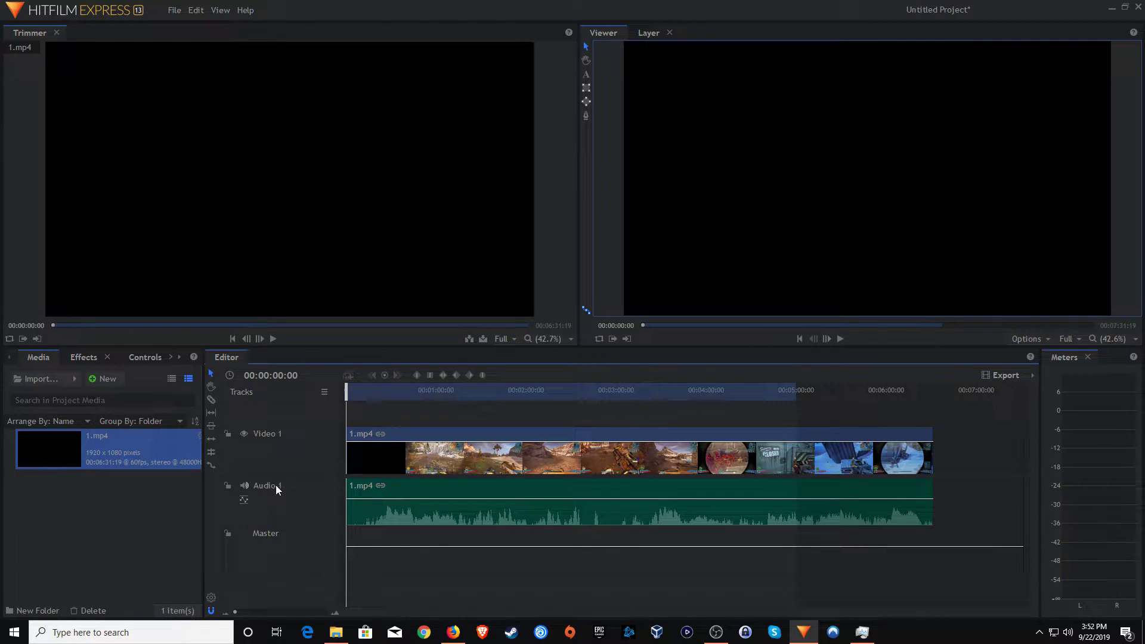
# Step: Inspect the 1.mp4 clip's context menu, then scrub the playhead to 00:01:38:33
pyautogui.moveTo(436, 451)
pyautogui.mouseDown()
pyautogui.moveTo(576, 462)
pyautogui.moveTo(425, 453)
pyautogui.moveTo(445, 451)
pyautogui.mouseUp()
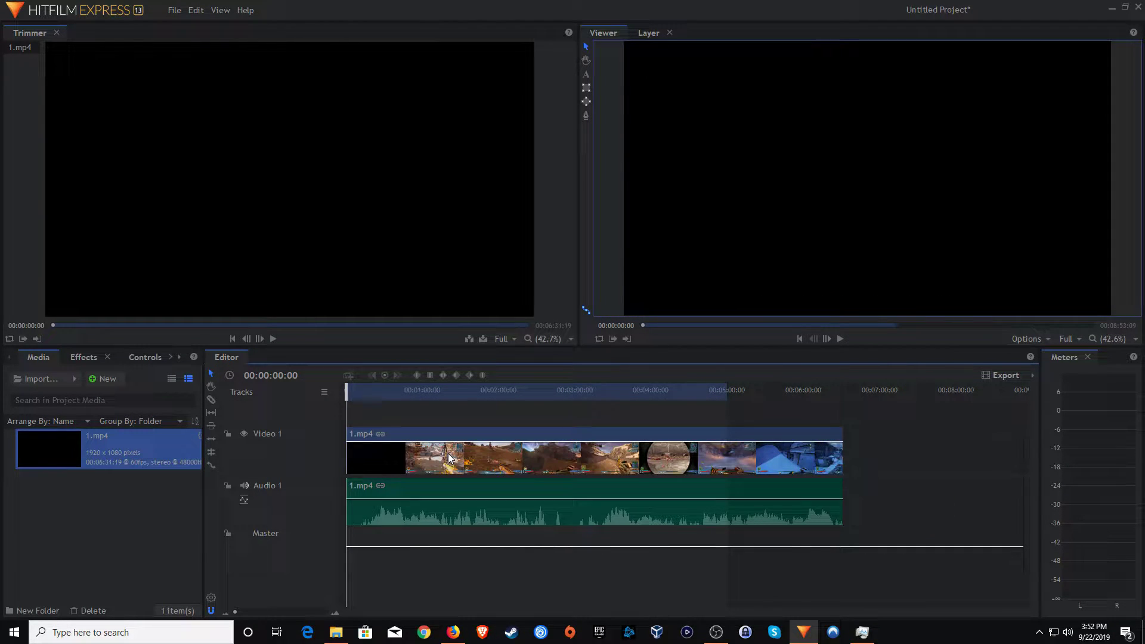
pyautogui.rightClick(448, 453)
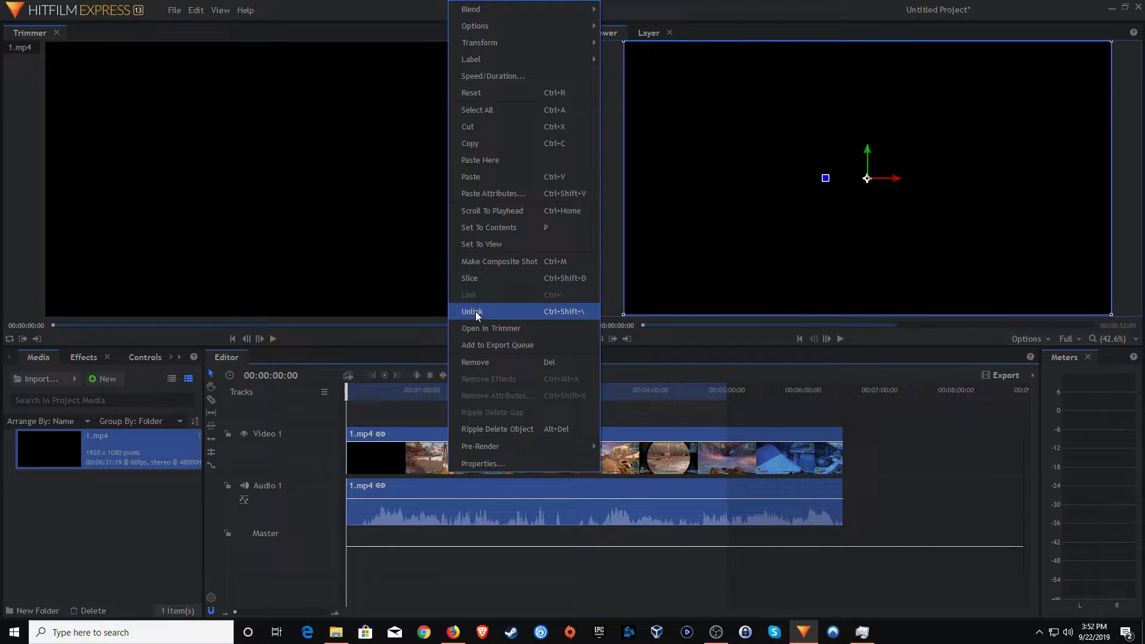
pyautogui.click(403, 417)
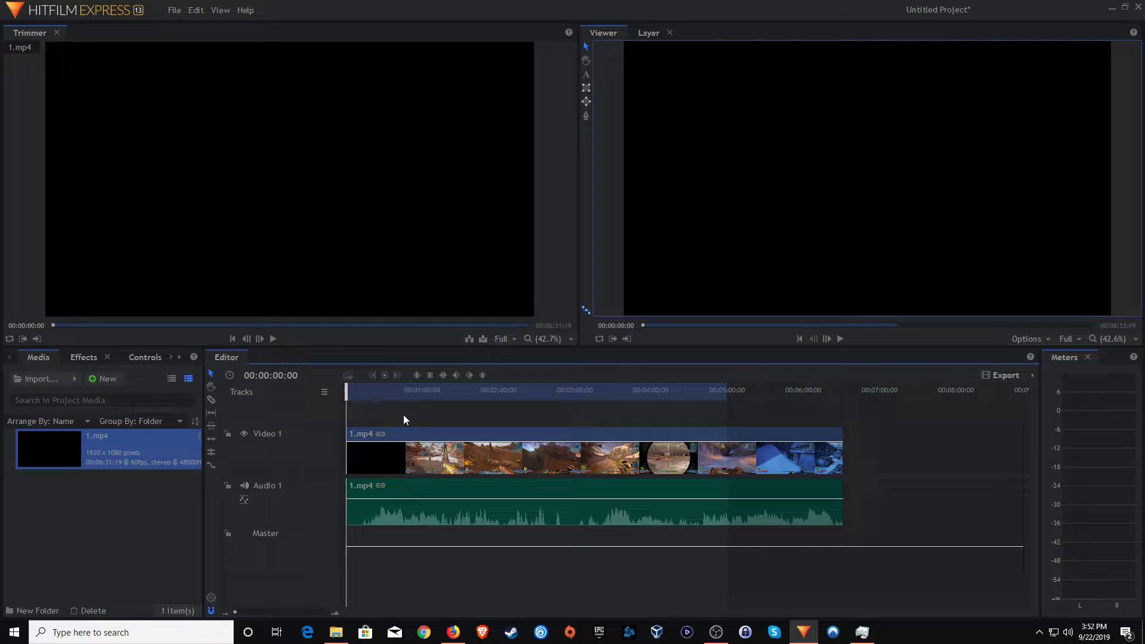
pyautogui.moveTo(345, 391); pyautogui.dragTo(471, 392)
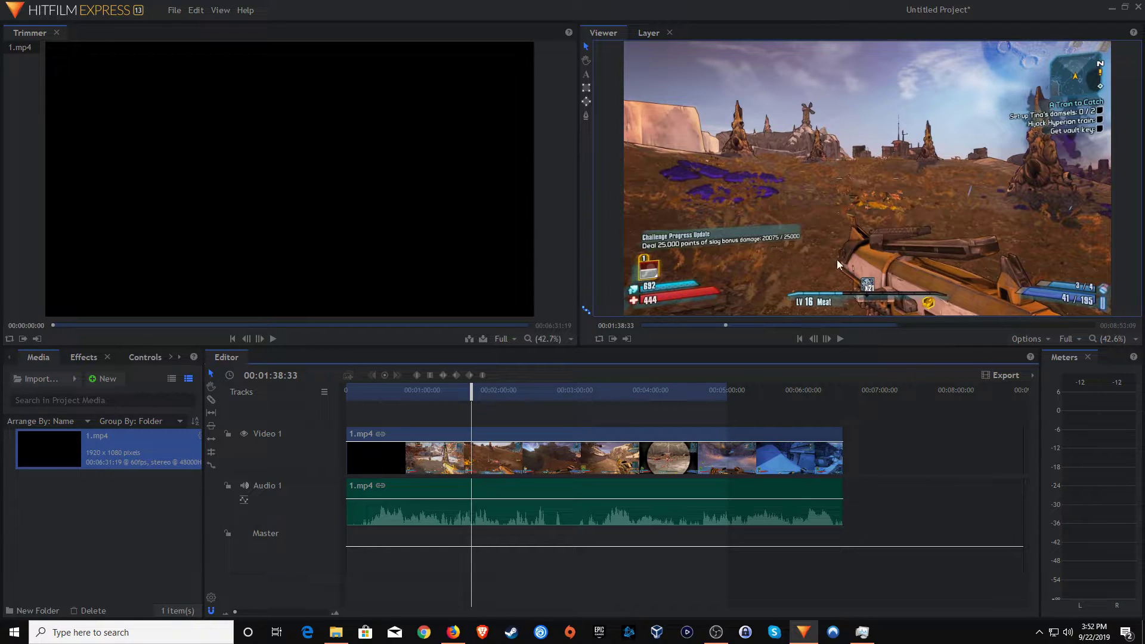
# Step: Scrub 1.mp4 in the Trimmer to 00:02:14:11, then bring the timeline playhead back to 00:00:03:45
pyautogui.click(134, 445)
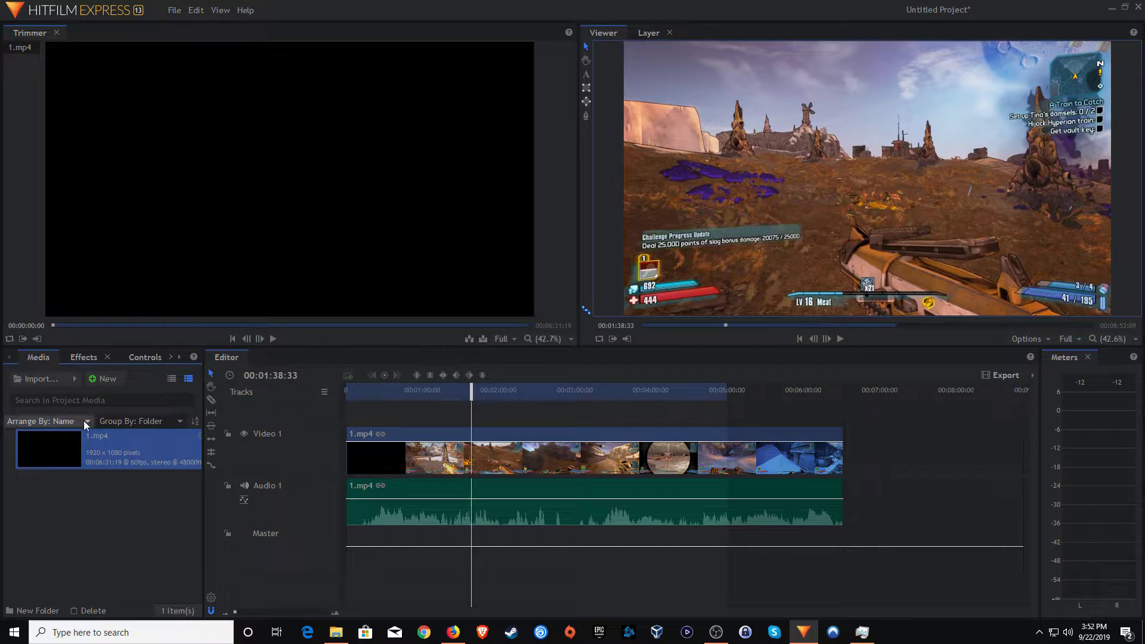
pyautogui.click(54, 325)
pyautogui.moveTo(55, 324); pyautogui.dragTo(213, 327)
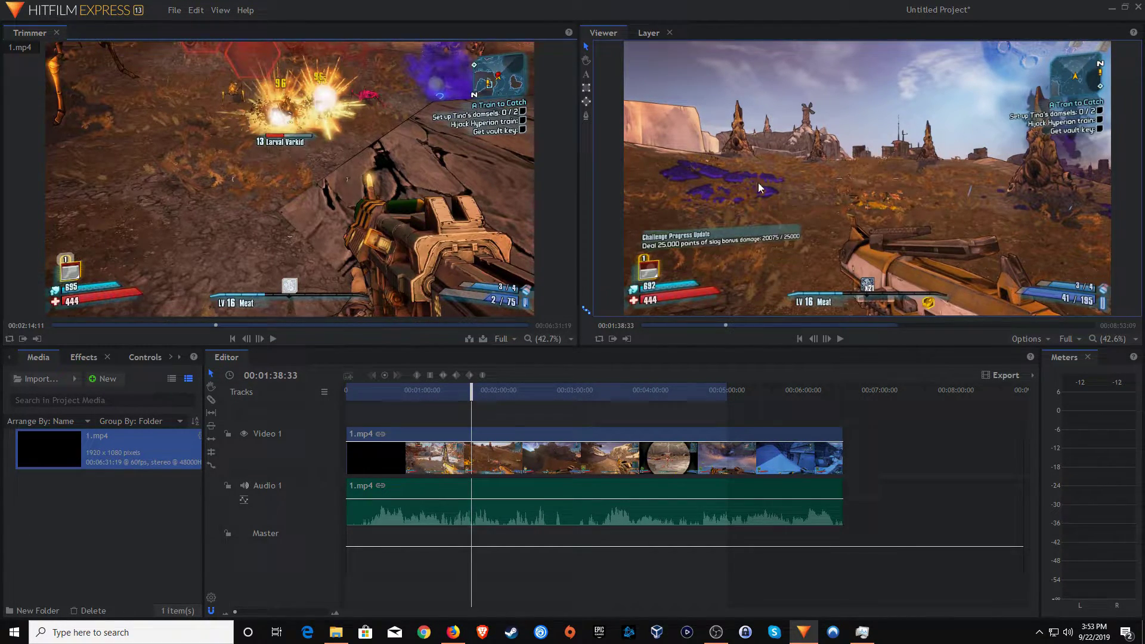
pyautogui.moveTo(471, 395); pyautogui.dragTo(352, 394)
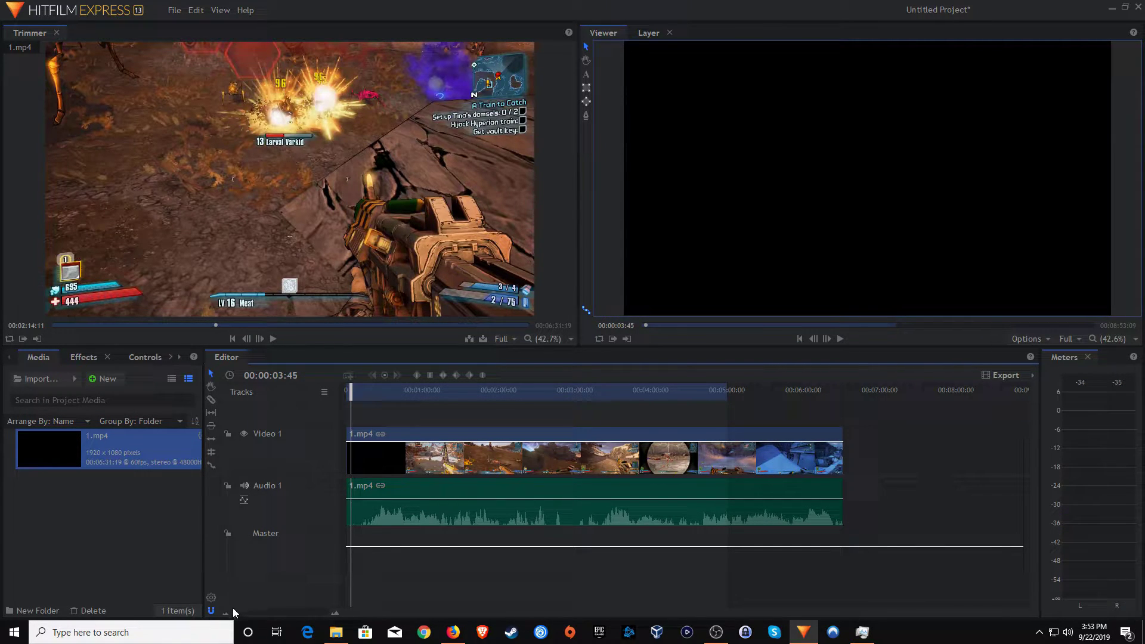
# Step: Zoom into the timeline start and razor-split 1.mp4 through its black opening and where gameplay begins
pyautogui.moveTo(234, 609)
pyautogui.mouseDown()
pyautogui.moveTo(295, 613)
pyautogui.moveTo(244, 612)
pyautogui.mouseUp()
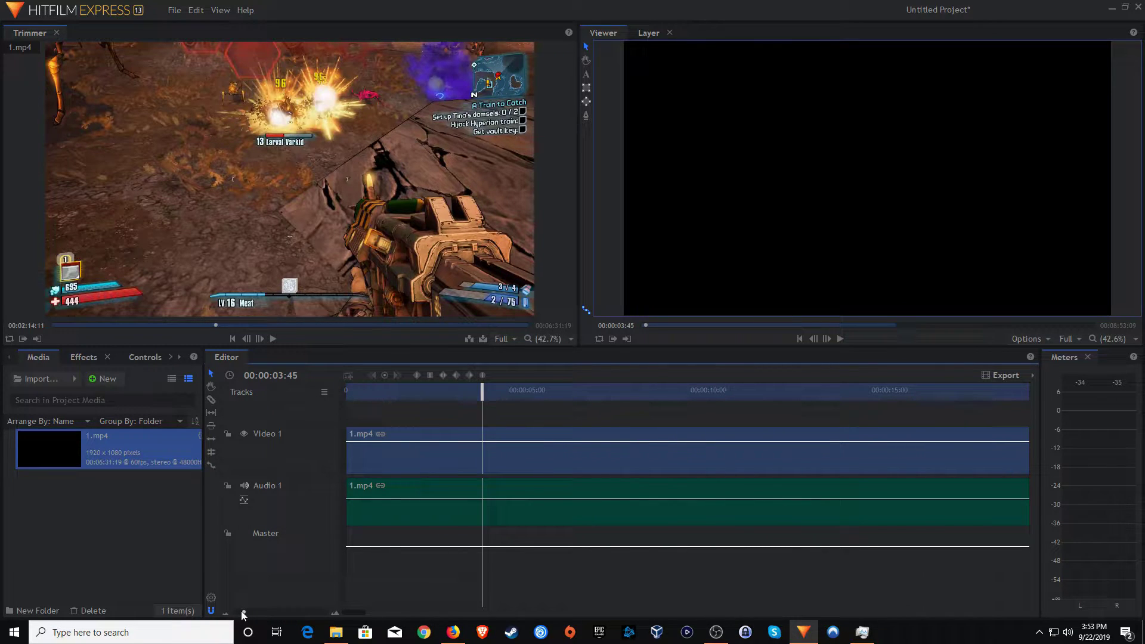
pyautogui.moveTo(481, 395); pyautogui.dragTo(493, 395)
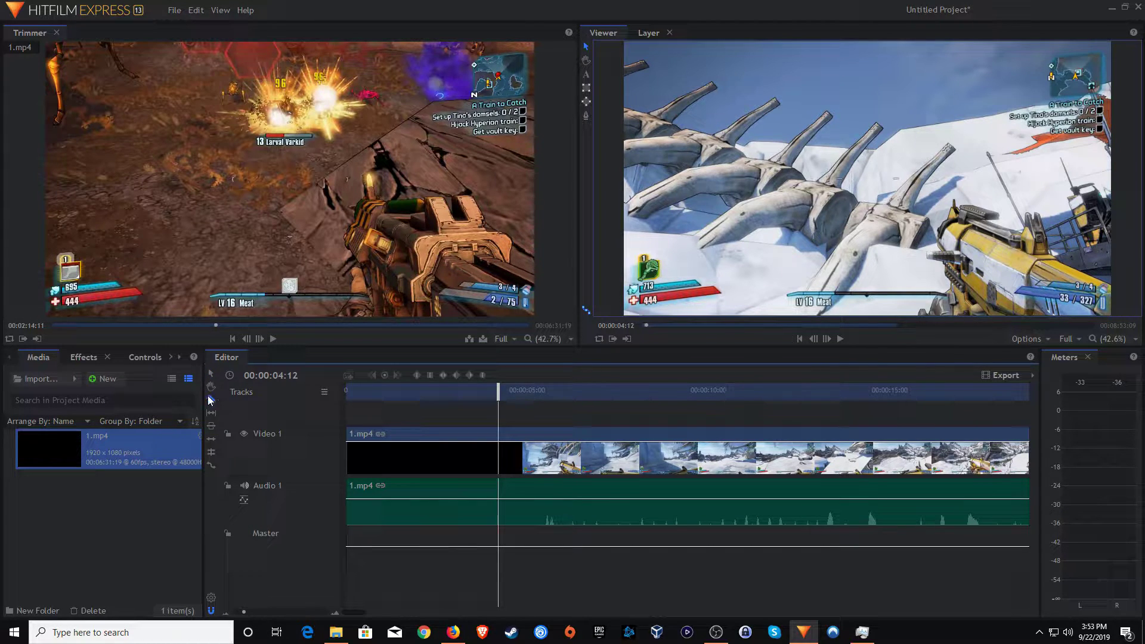
pyautogui.click(352, 454)
pyautogui.click(372, 454)
pyautogui.click(389, 454)
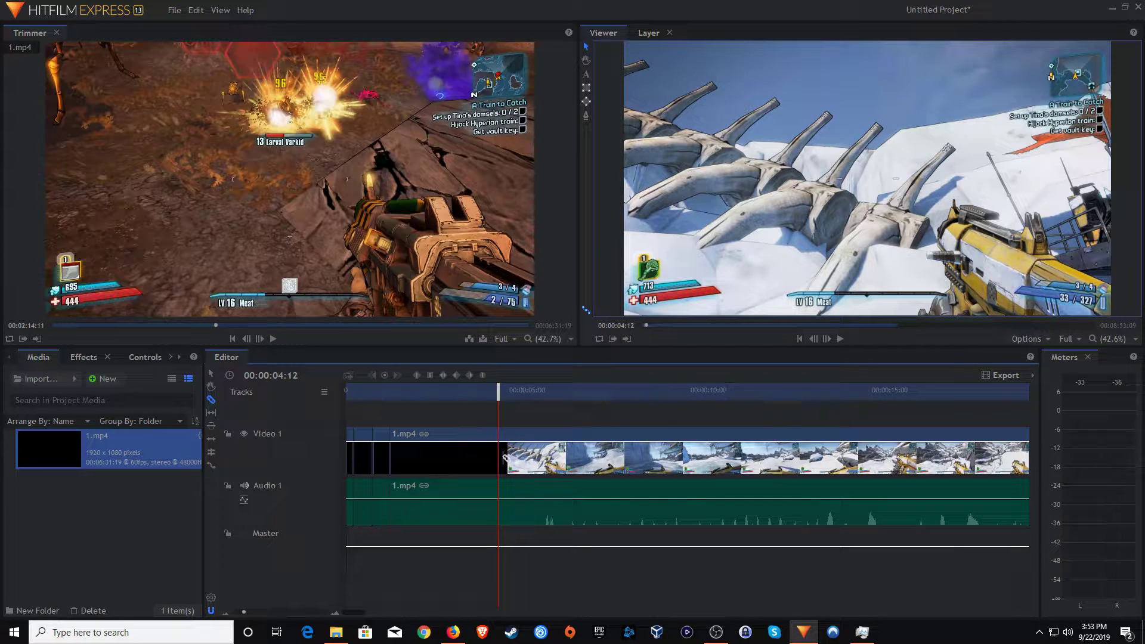
pyautogui.click(501, 458)
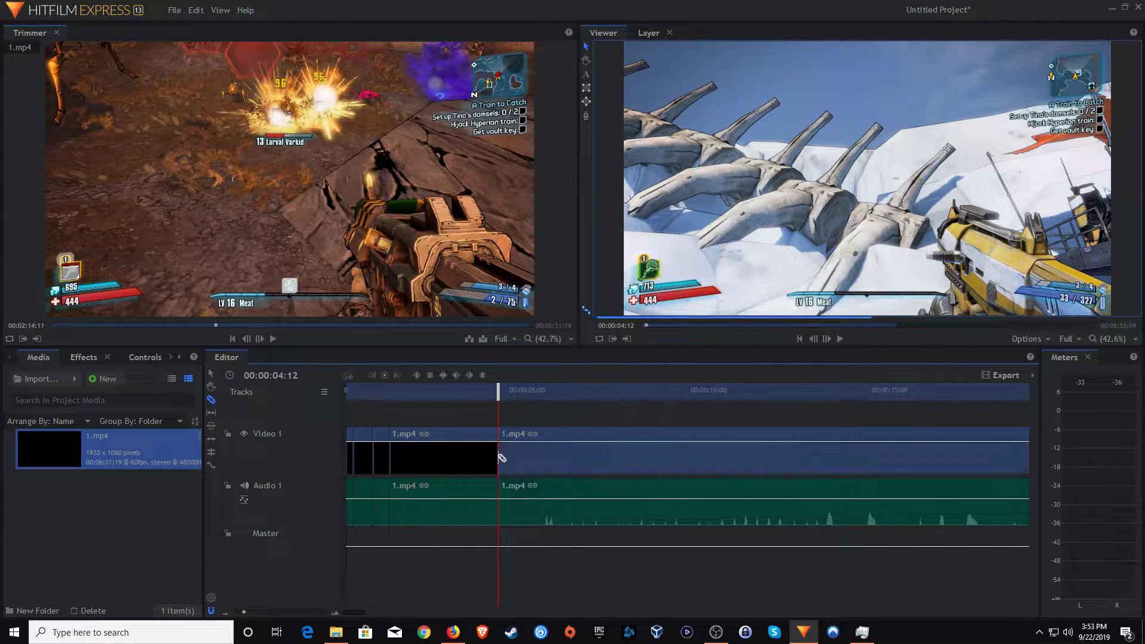
pyautogui.click(210, 373)
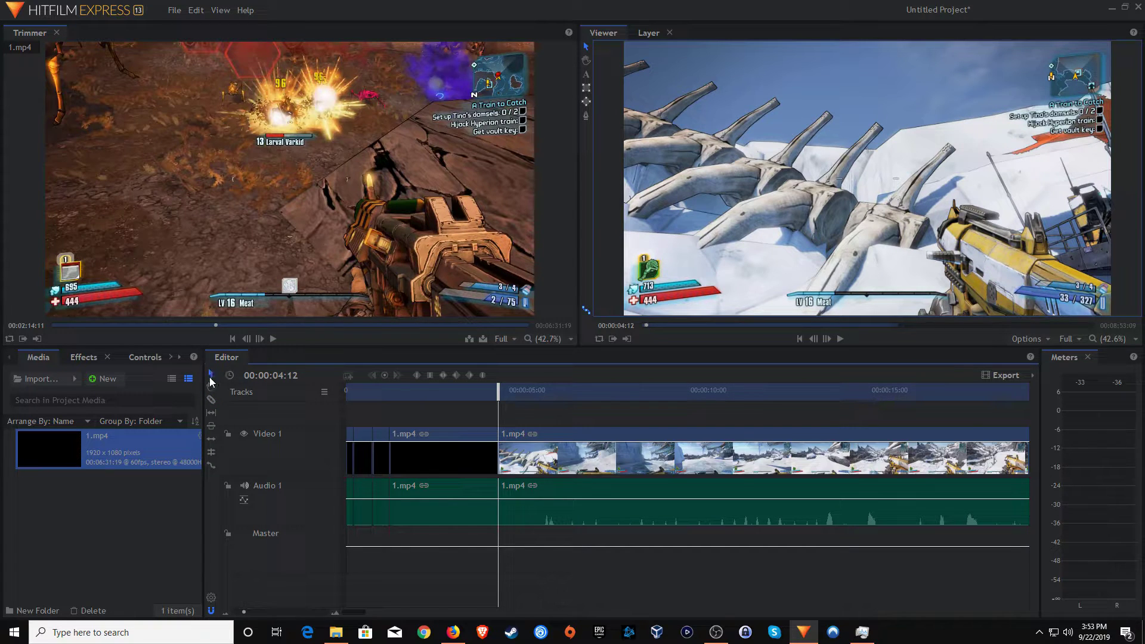
# Step: Delete the black opening pieces and ripple-delete the gap so gameplay starts at zero
pyautogui.click(452, 457)
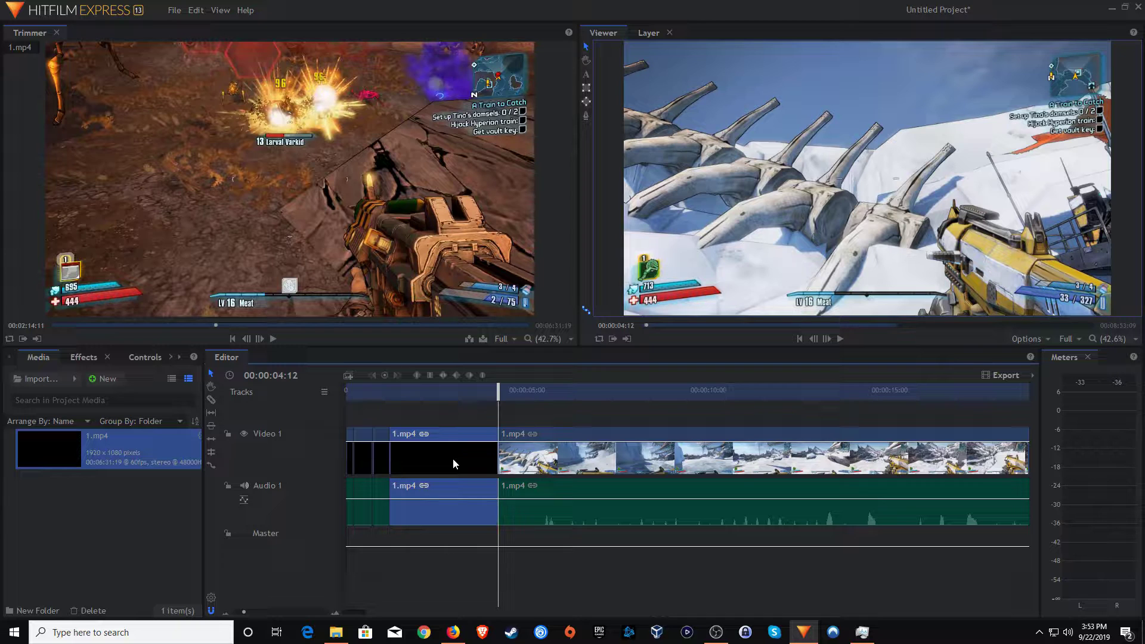
pyautogui.press('Delete')
pyautogui.moveTo(457, 442); pyautogui.dragTo(323, 470)
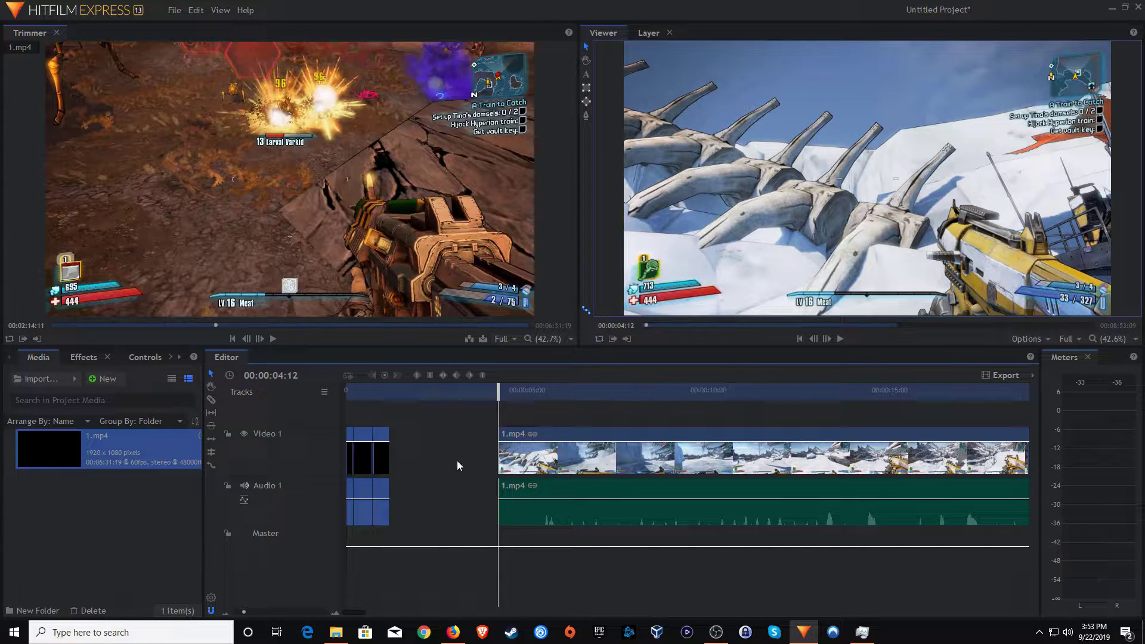
pyautogui.press('Delete')
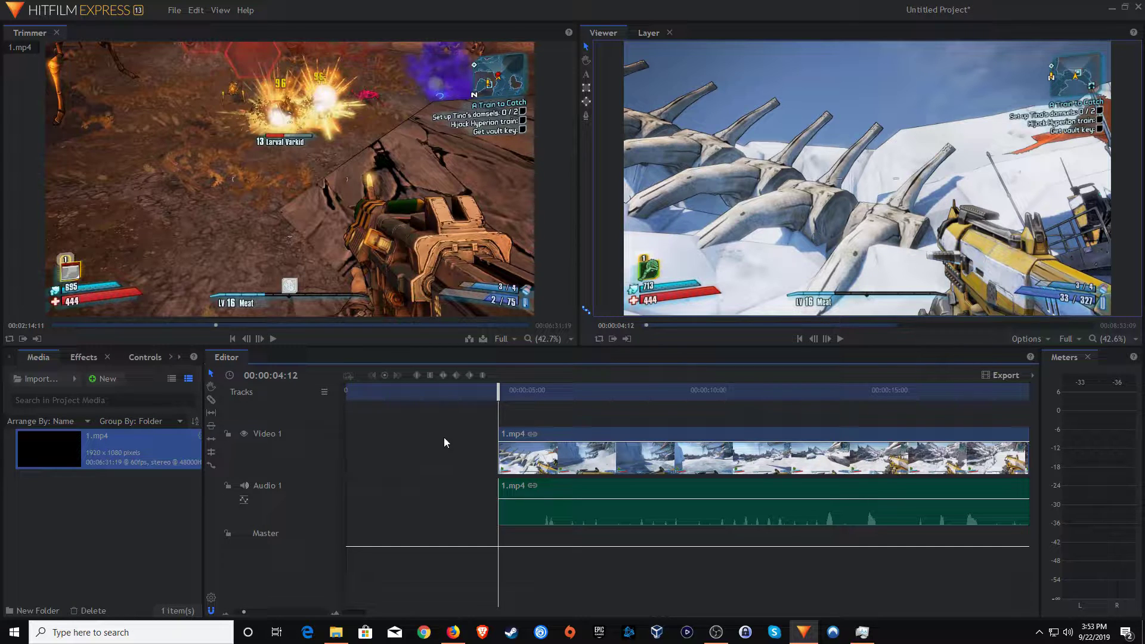
pyautogui.moveTo(561, 458)
pyautogui.mouseDown()
pyautogui.moveTo(409, 455)
pyautogui.moveTo(576, 460)
pyautogui.mouseUp()
pyautogui.rightClick(401, 452)
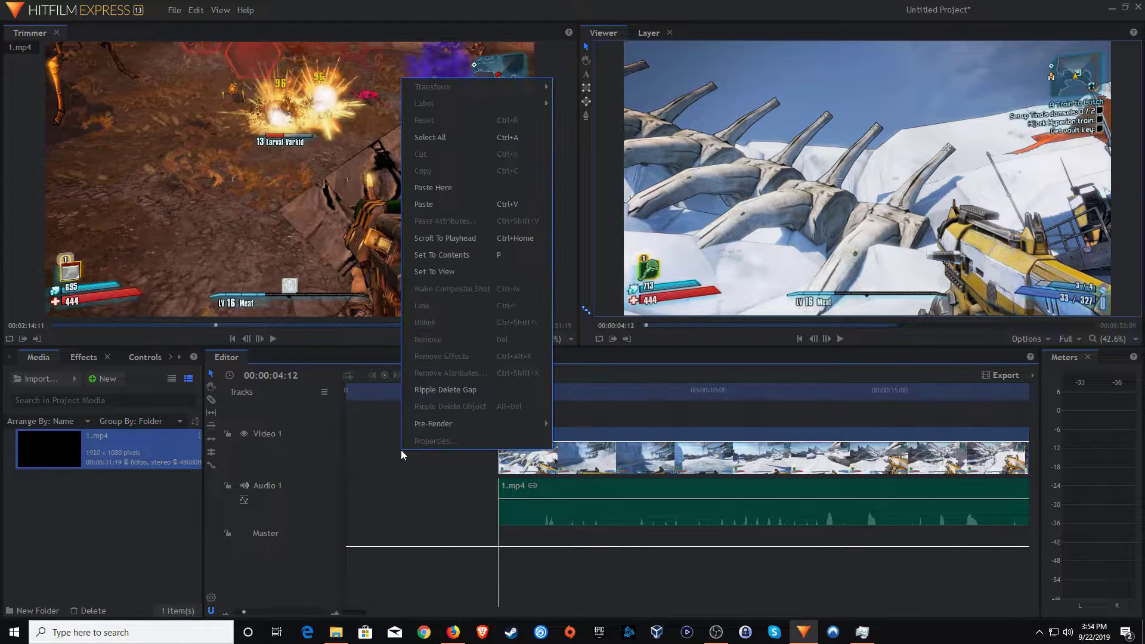
pyautogui.click(425, 395)
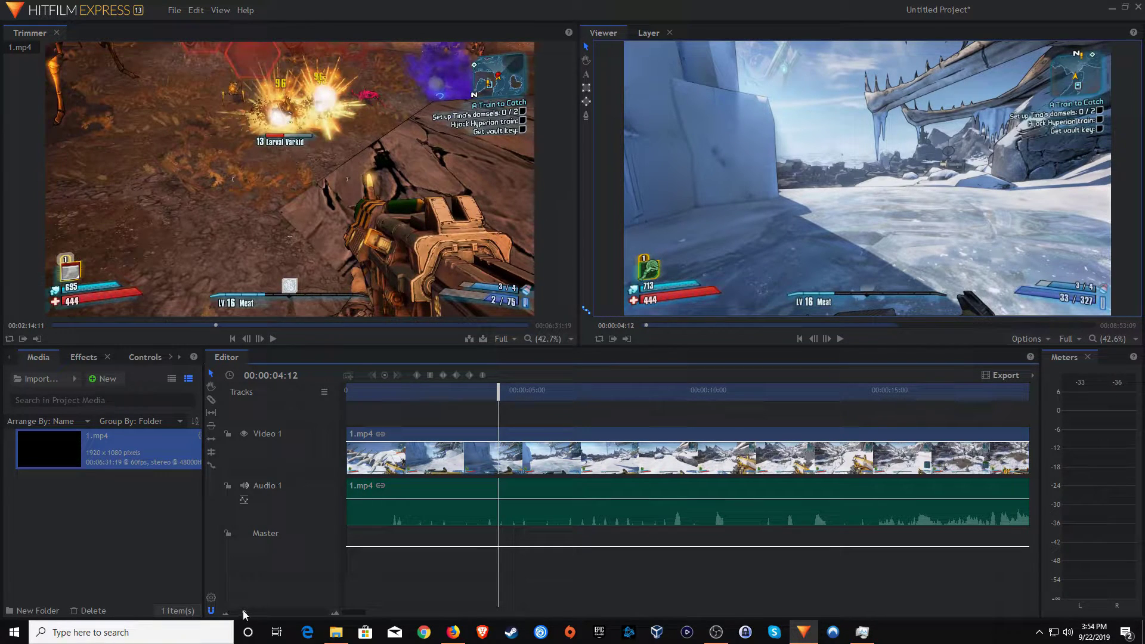
# Step: Import 2.mp4 from the Desktop and preview it in the Trimmer at 00:01:11:34
pyautogui.moveTo(239, 611); pyautogui.dragTo(231, 612)
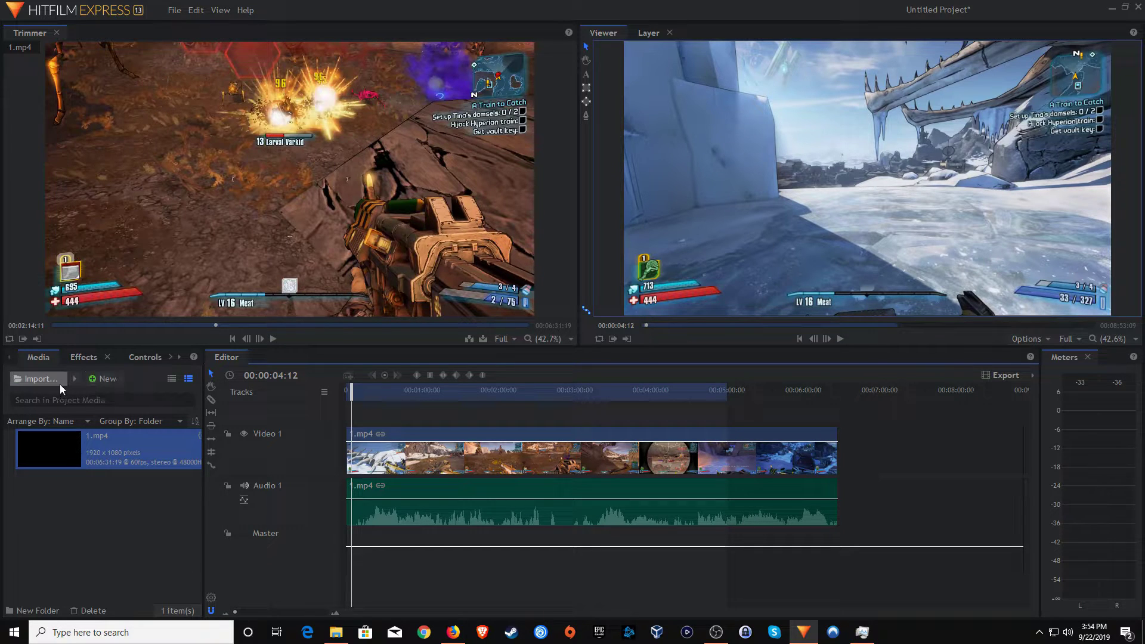
pyautogui.click(41, 382)
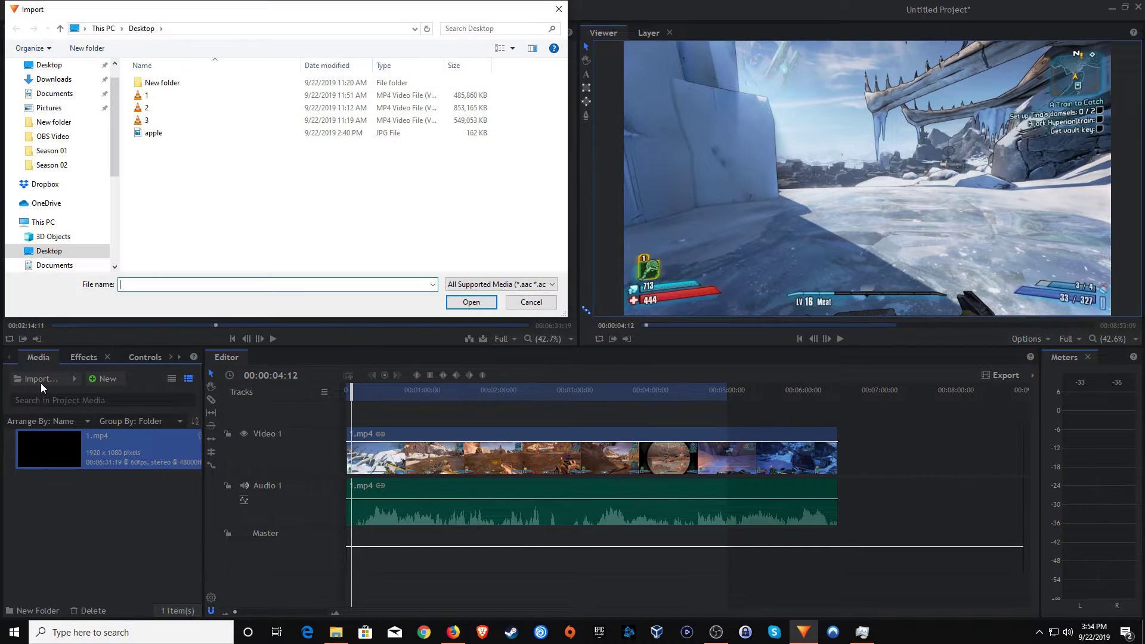
pyautogui.click(148, 108)
pyautogui.click(468, 303)
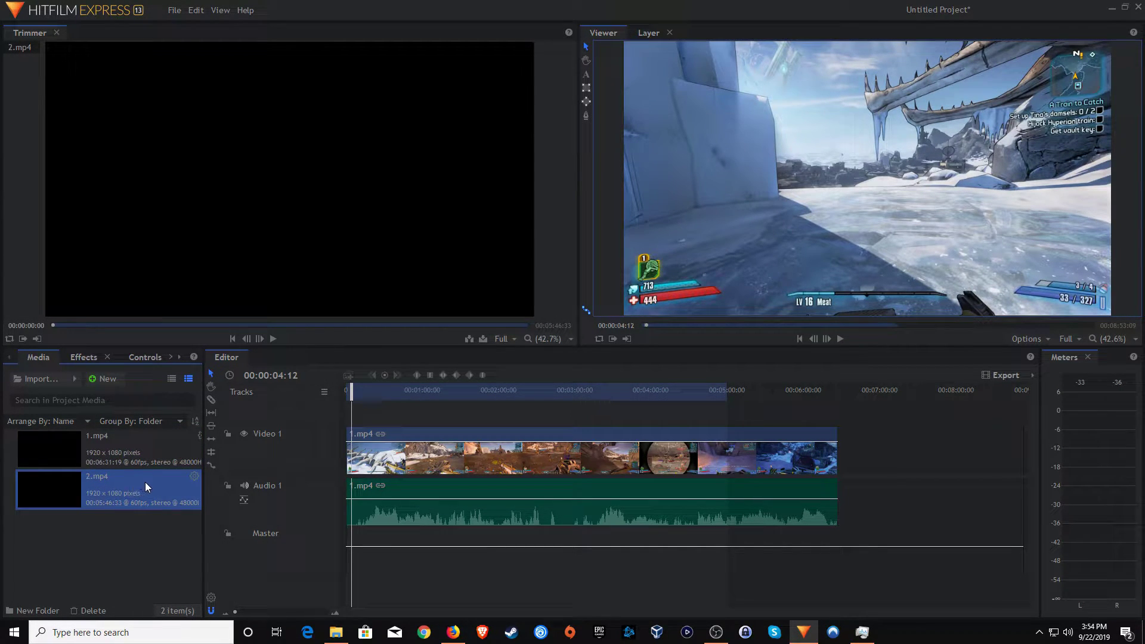
pyautogui.moveTo(76, 323); pyautogui.dragTo(149, 323)
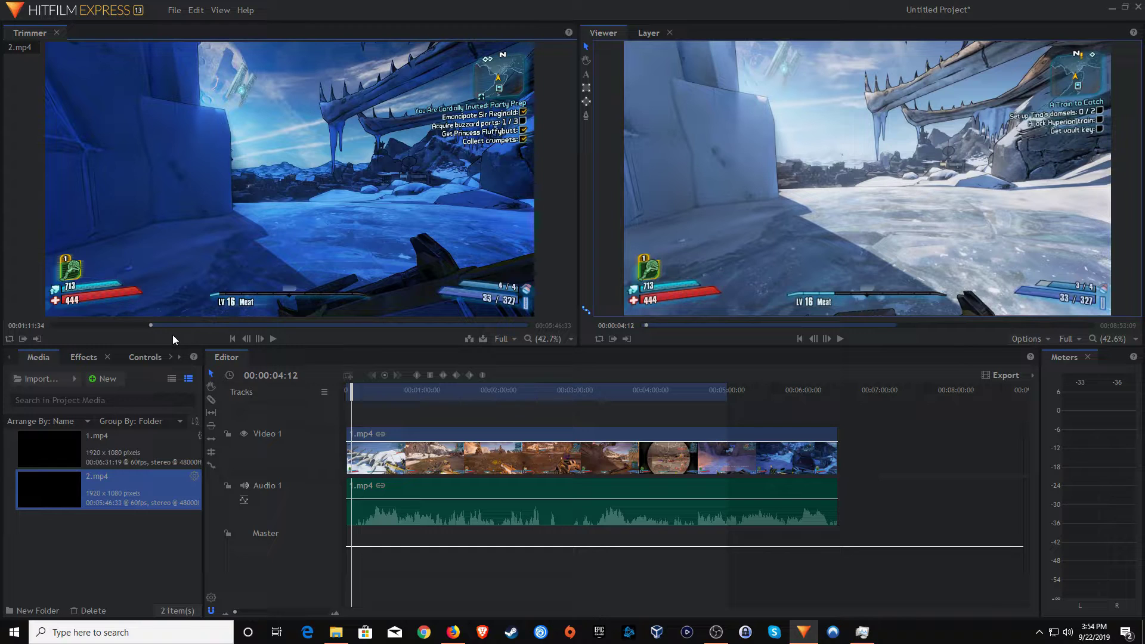
# Step: Place a 30-second excerpt of 2.mp4 on Video 2 and Audio 2 from 00:01:01:01, above 1.mp4
pyautogui.moveTo(150, 325); pyautogui.dragTo(190, 324)
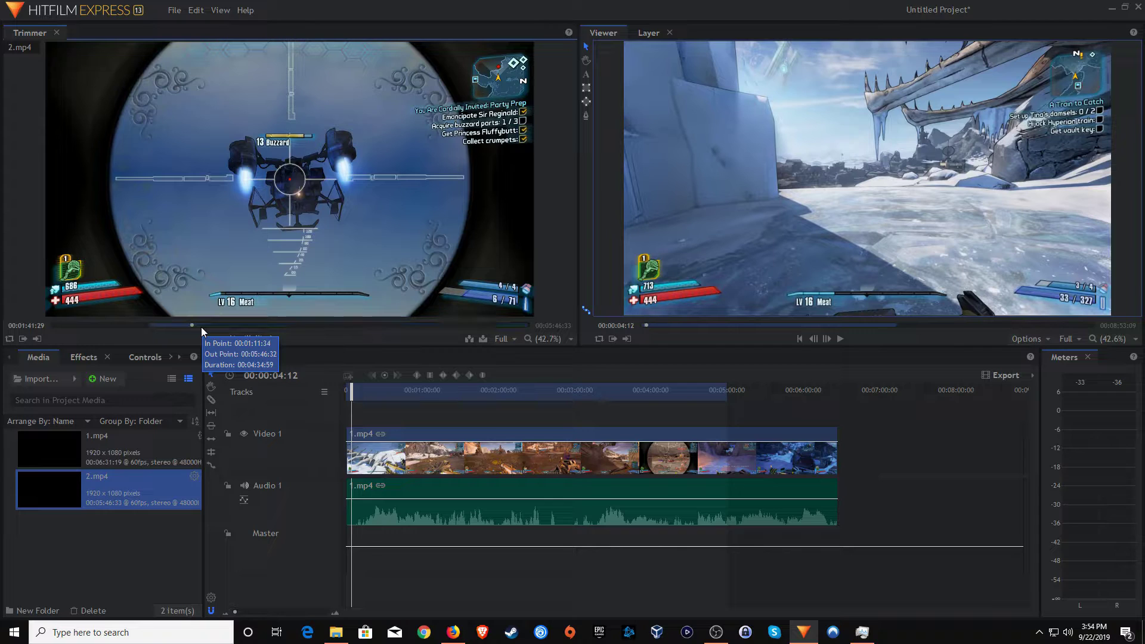
pyautogui.moveTo(246, 306)
pyautogui.moveTo(246, 306); pyautogui.dragTo(423, 404)
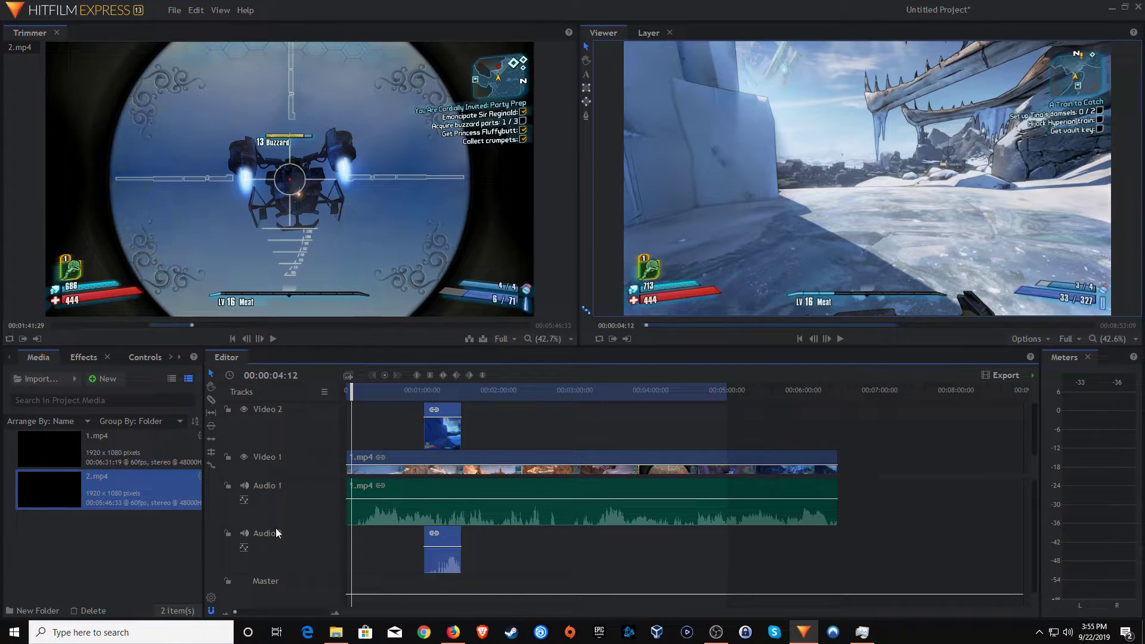
pyautogui.moveTo(434, 432)
pyautogui.mouseDown()
pyautogui.moveTo(539, 438)
pyautogui.moveTo(382, 428)
pyautogui.moveTo(502, 439)
pyautogui.moveTo(428, 437)
pyautogui.mouseUp()
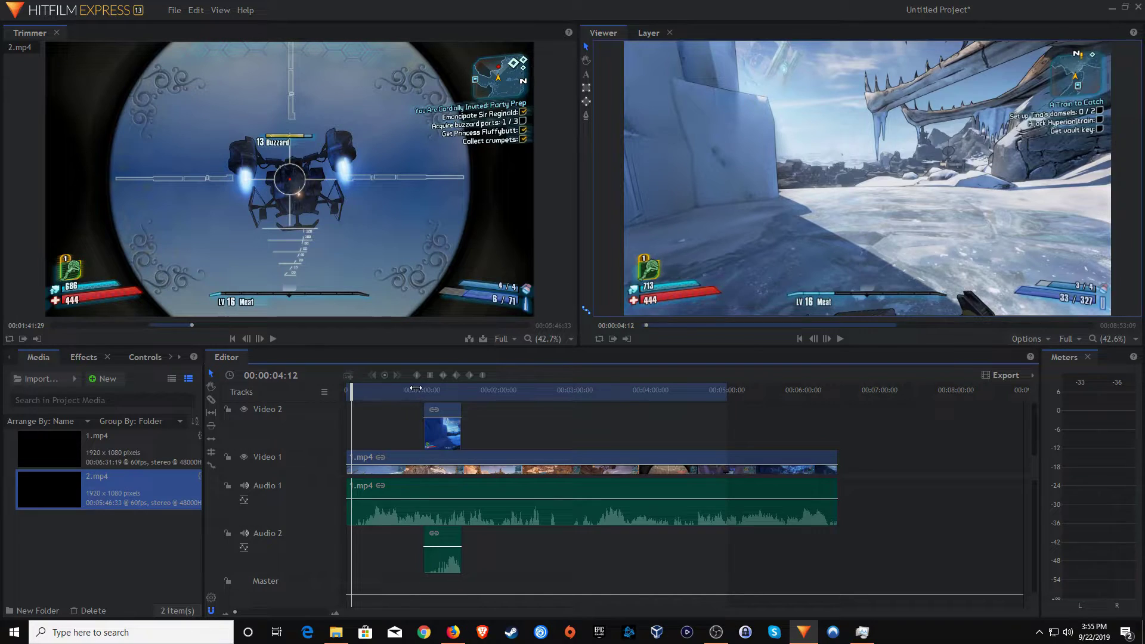
pyautogui.click(416, 387)
pyautogui.moveTo(416, 387)
pyautogui.mouseDown()
pyautogui.moveTo(449, 390)
pyautogui.moveTo(436, 390)
pyautogui.mouseUp()
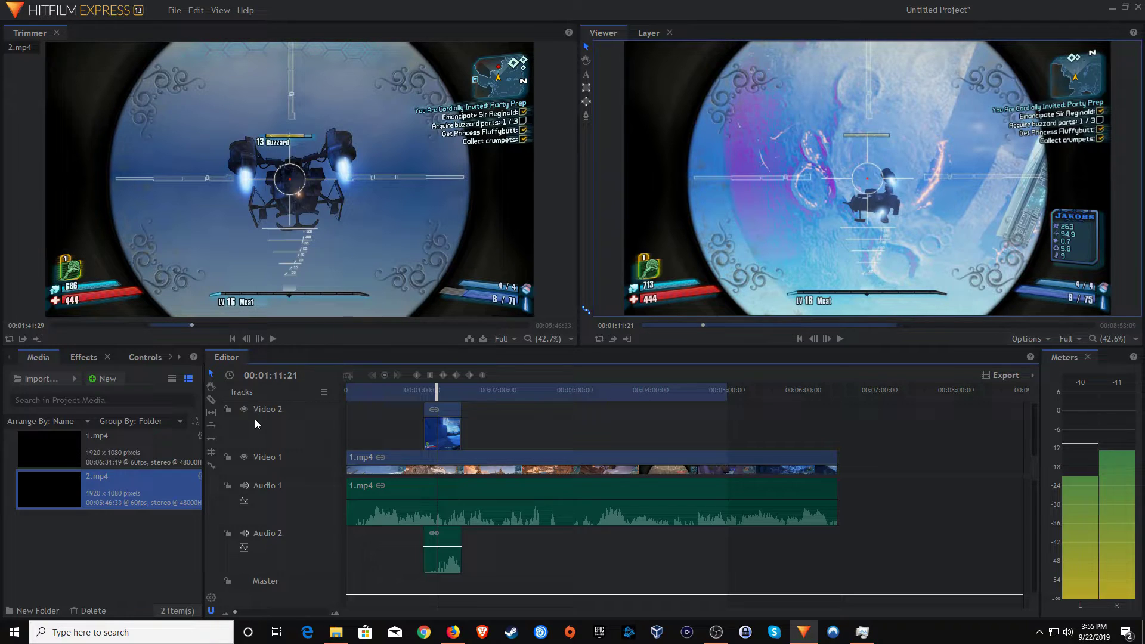
# Step: Shrink the 2.mp4 clip in the Viewer and move it to the top-left corner
pyautogui.scroll(-1, 262, 429)
pyautogui.moveTo(437, 388); pyautogui.dragTo(435, 388)
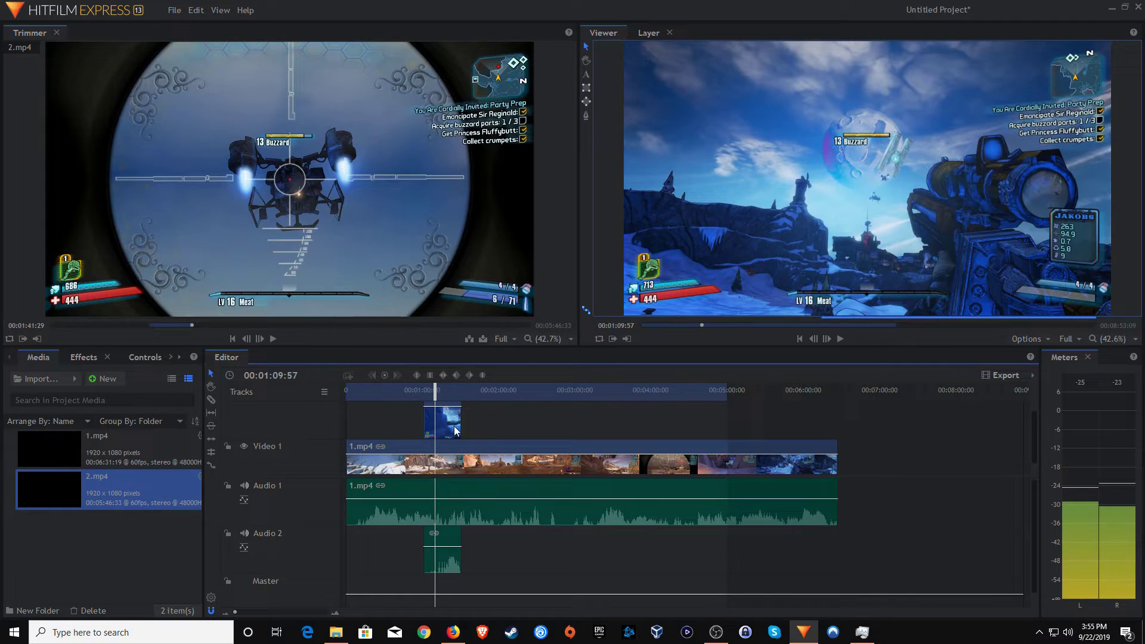
pyautogui.click(451, 428)
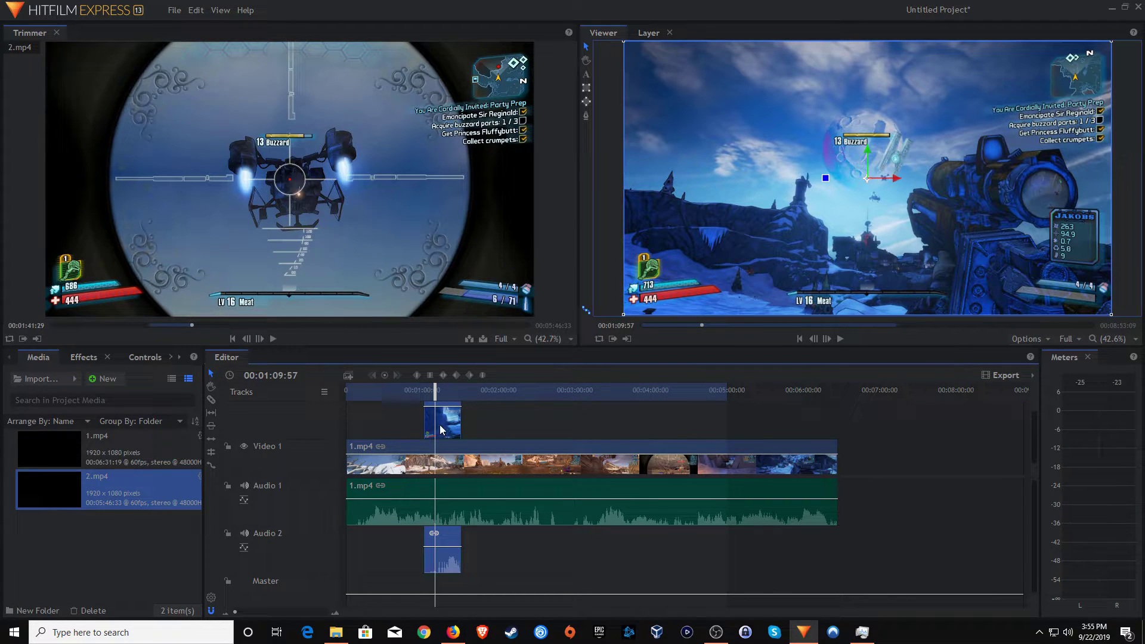
pyautogui.scroll(1, 290, 417)
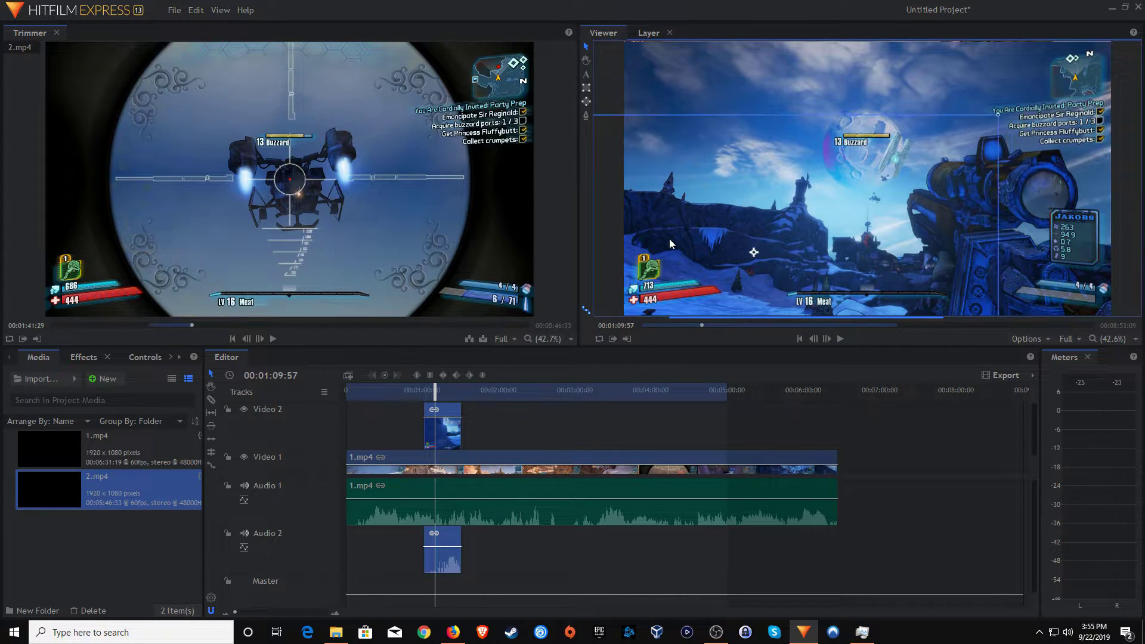
pyautogui.moveTo(775, 171); pyautogui.dragTo(714, 211)
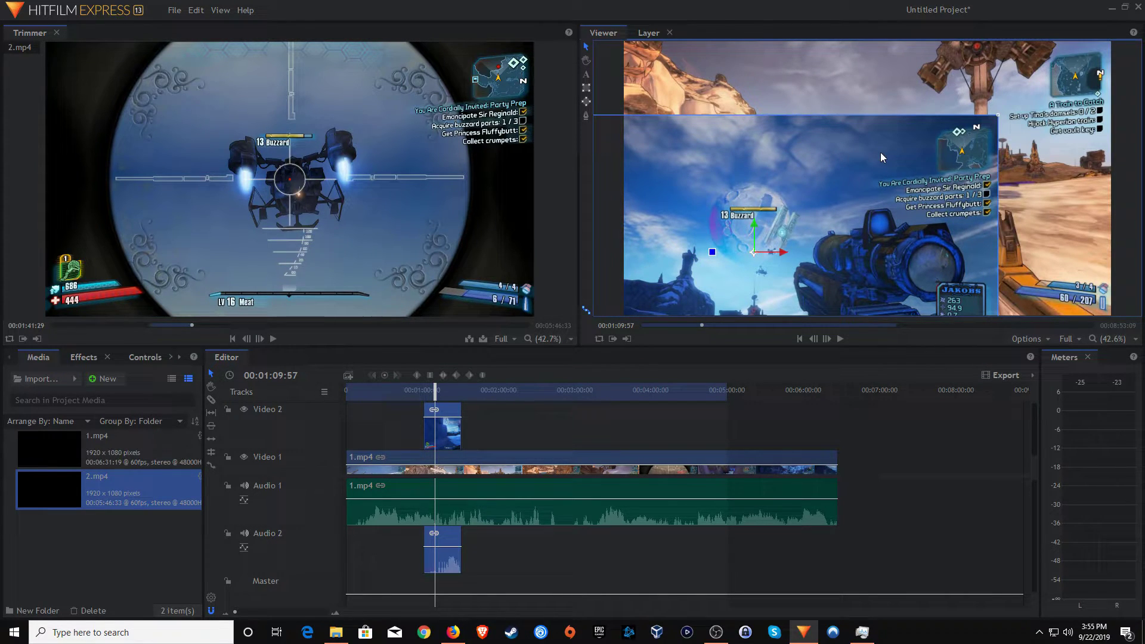
pyautogui.moveTo(997, 115); pyautogui.dragTo(847, 199)
pyautogui.moveTo(793, 228); pyautogui.dragTo(774, 82)
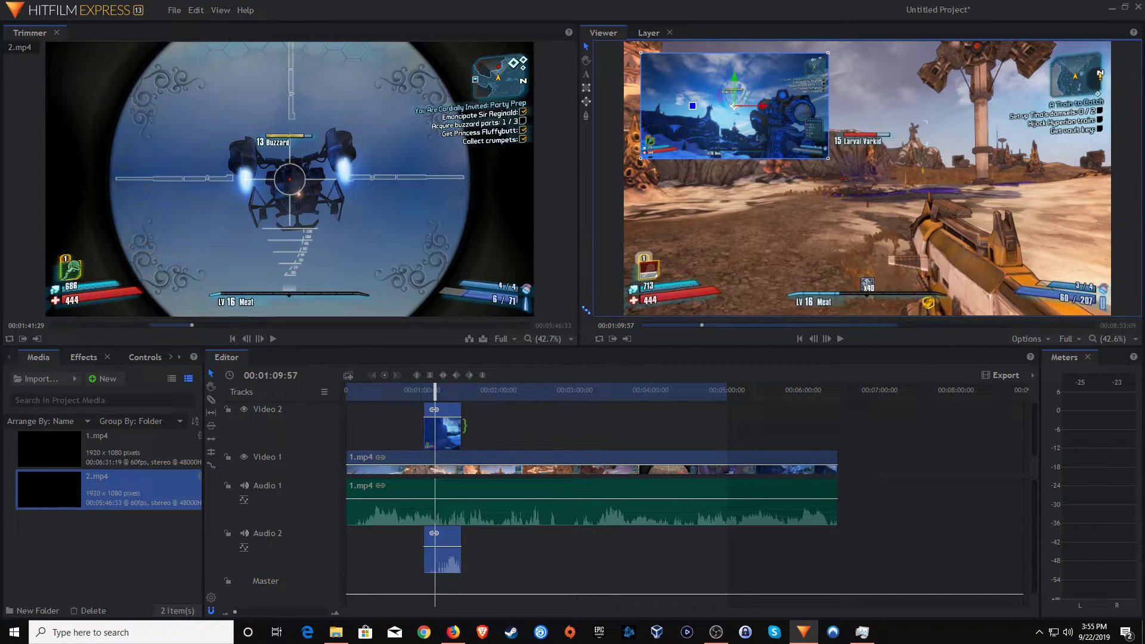
# Step: Scrub forward to check the inset, then bring up the 2.mp4 clip's context menu
pyautogui.click(499, 428)
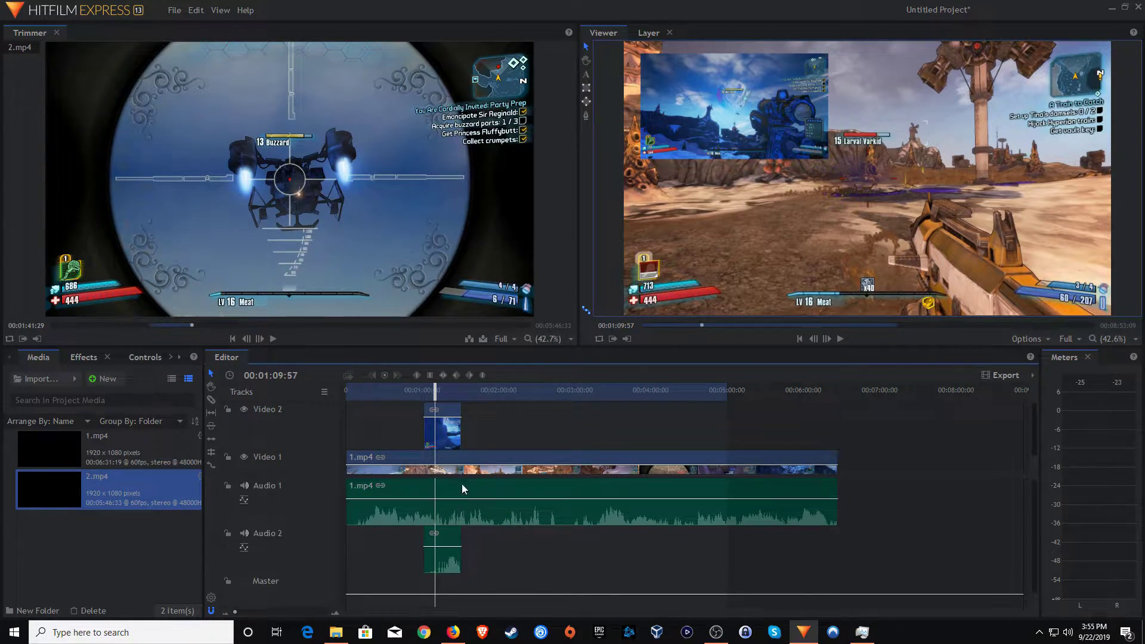
pyautogui.scroll(2, 456, 459)
pyautogui.moveTo(435, 391); pyautogui.dragTo(449, 397)
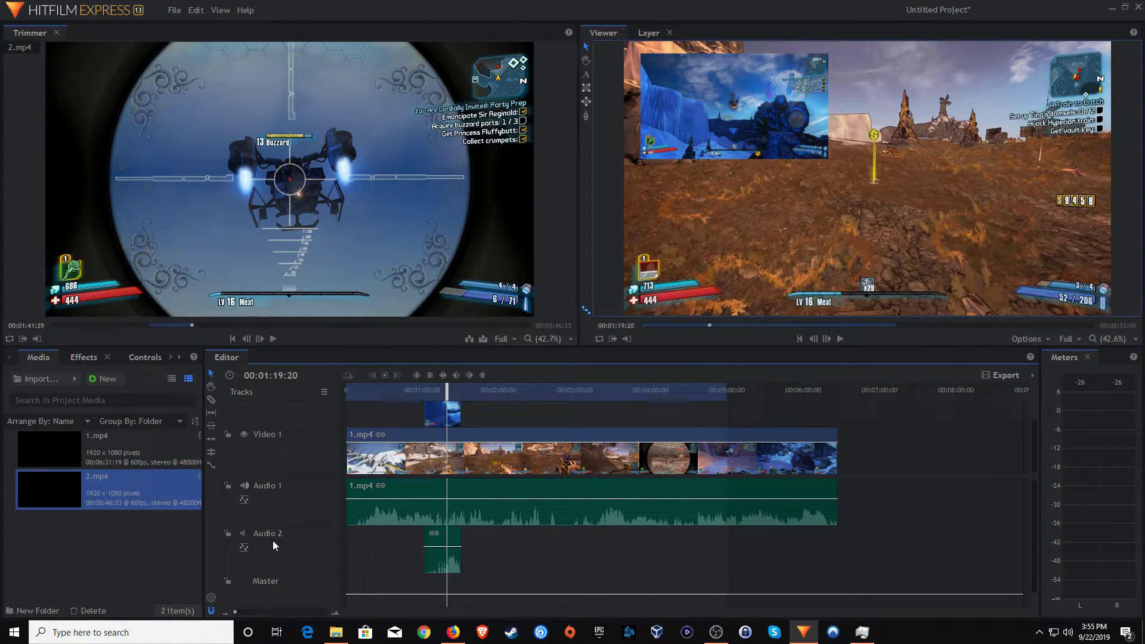
pyautogui.rightClick(437, 416)
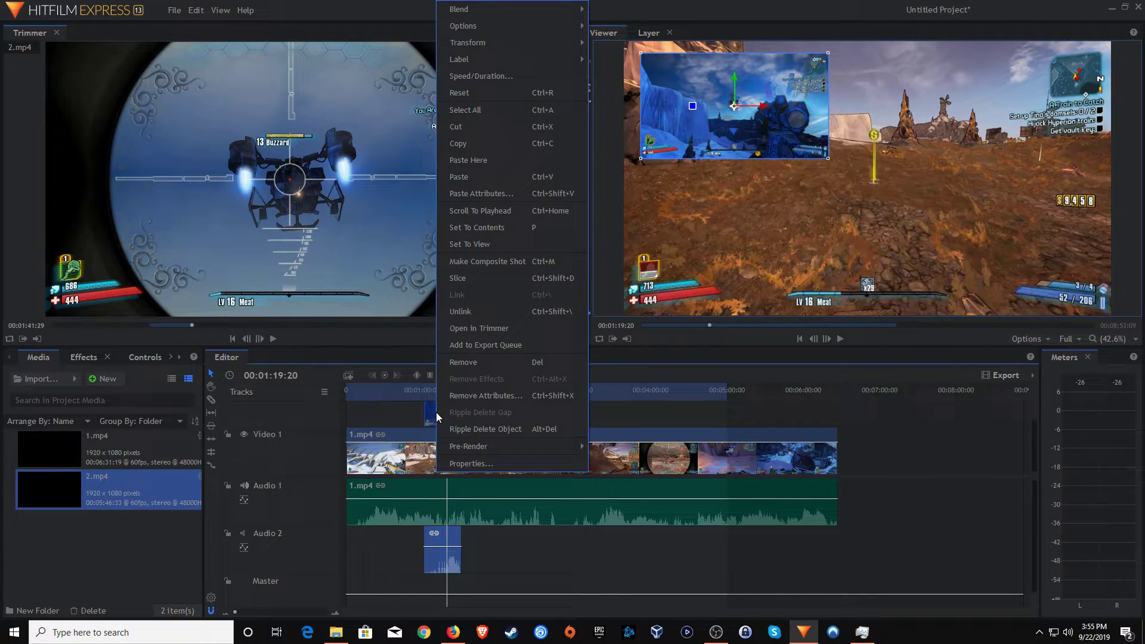
# Step: Unlink 2.mp4 and delete its audio clip from the Audio 2 track
pyautogui.click(459, 313)
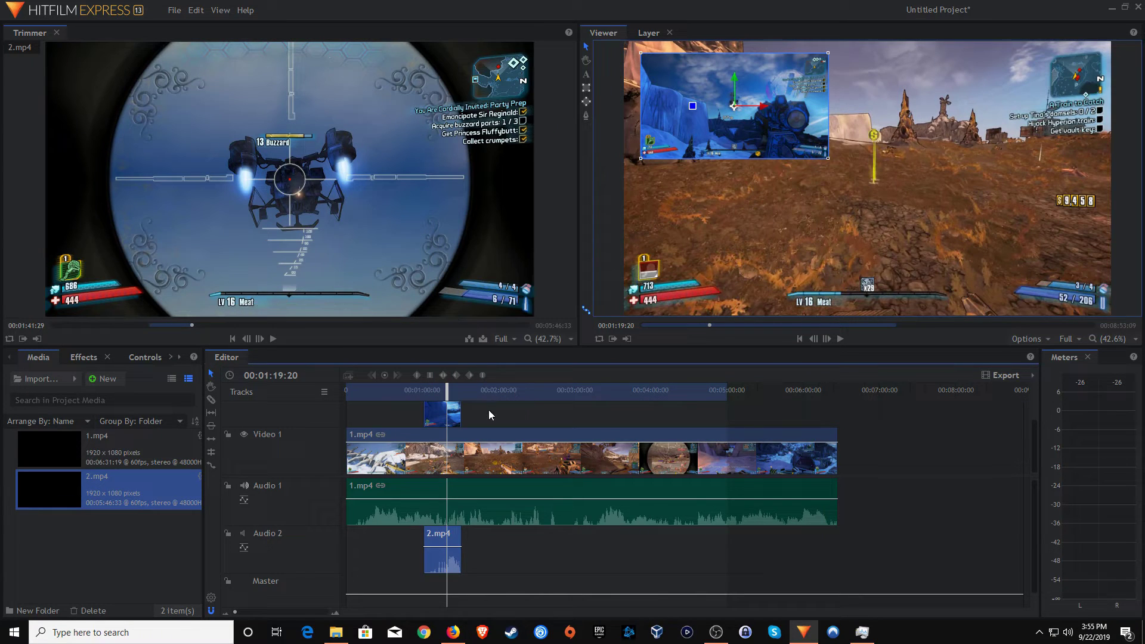
pyautogui.click(433, 564)
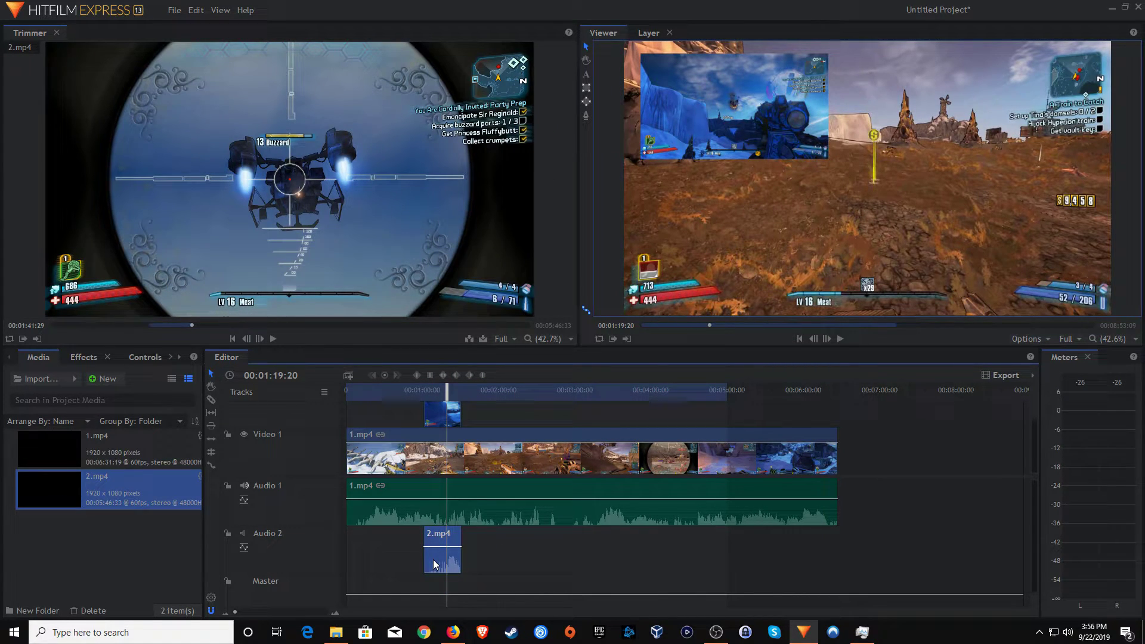
pyautogui.press('Delete')
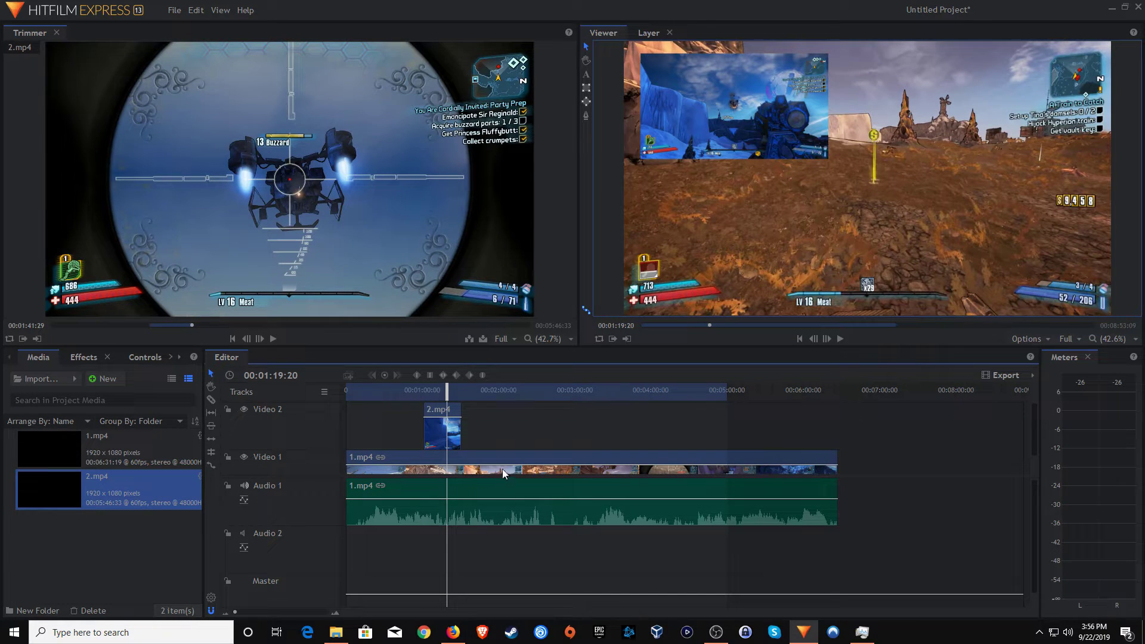
# Step: Play back the edit from about 1:07 to check the silent picture-in-picture inset
pyautogui.moveTo(448, 391); pyautogui.dragTo(431, 392)
pyautogui.press('space')
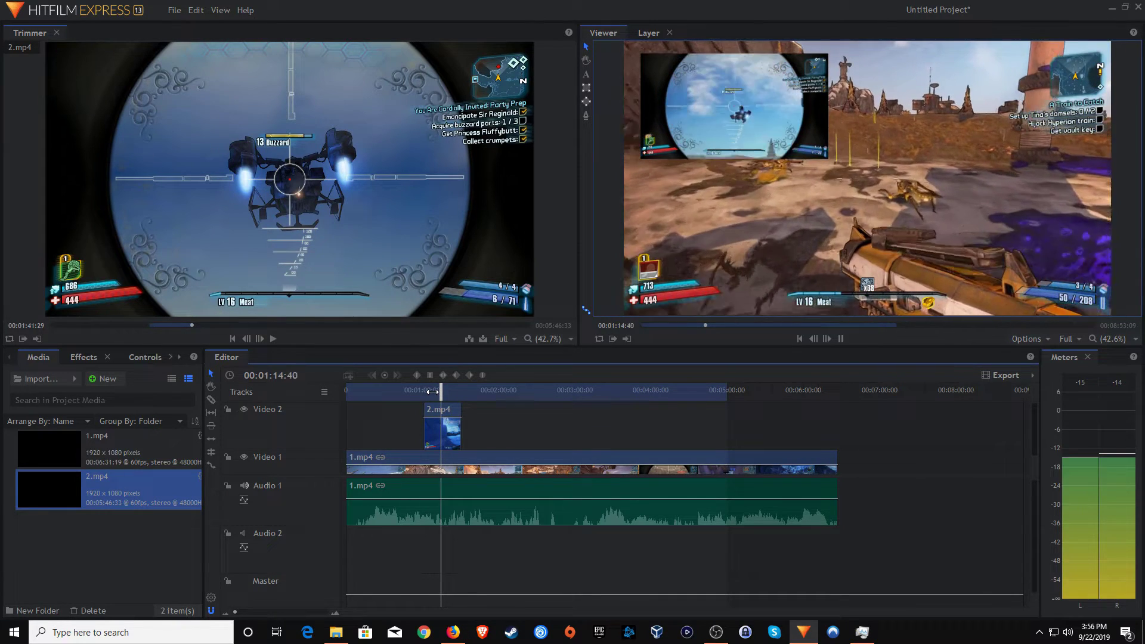
pyautogui.press('space')
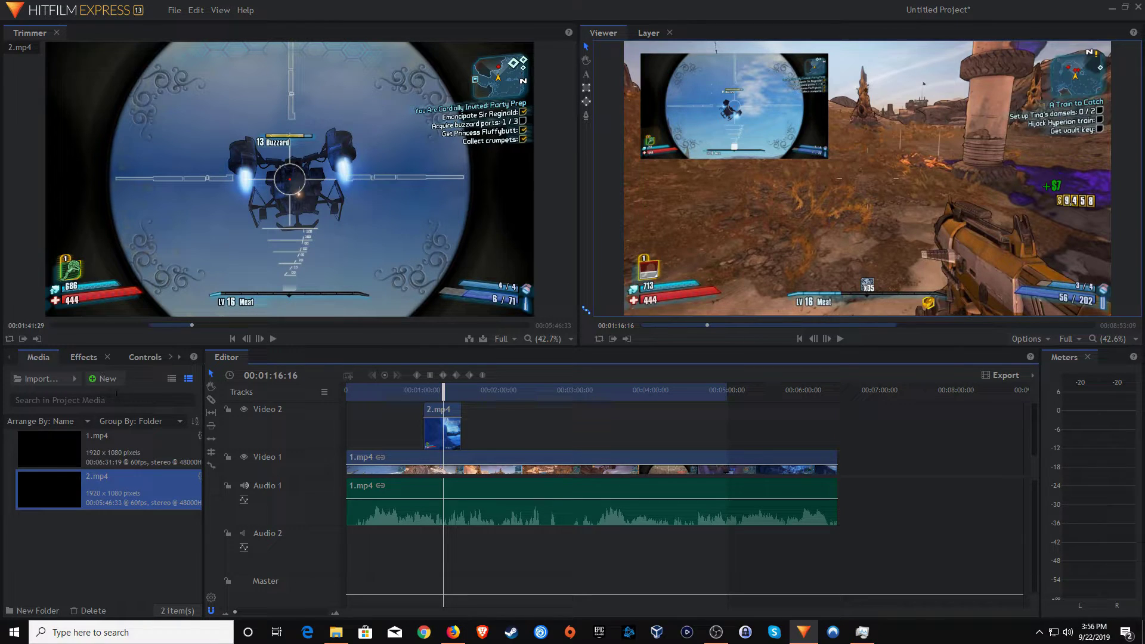
# Step: Create a new 1080p 60 fps composite shot, Composite Shot 1, with default settings
pyautogui.click(105, 379)
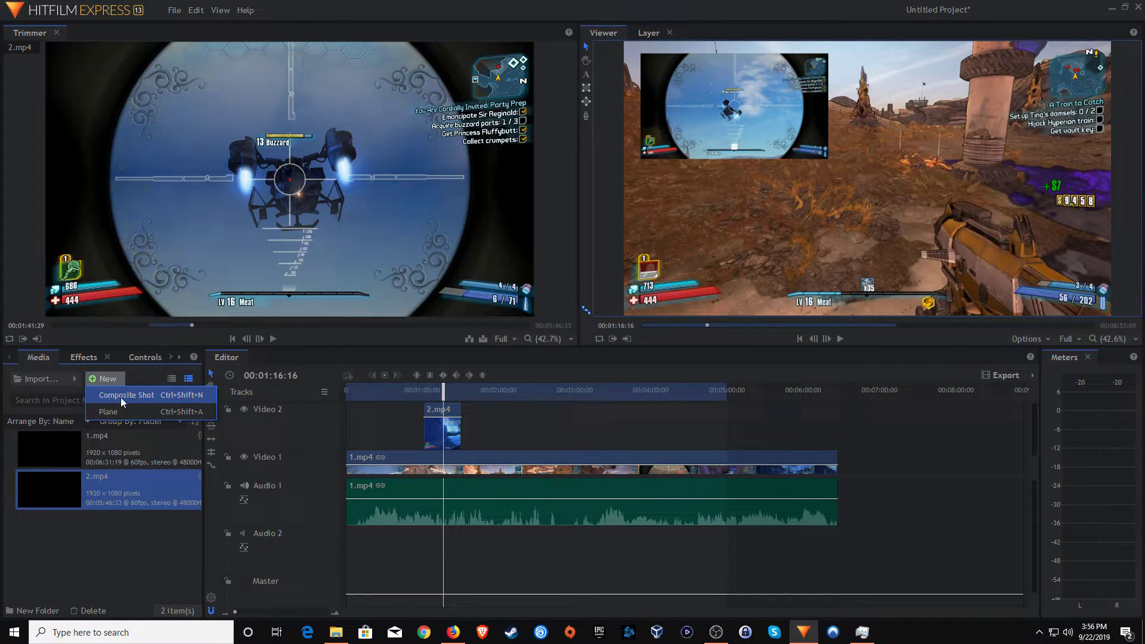
pyautogui.click(127, 394)
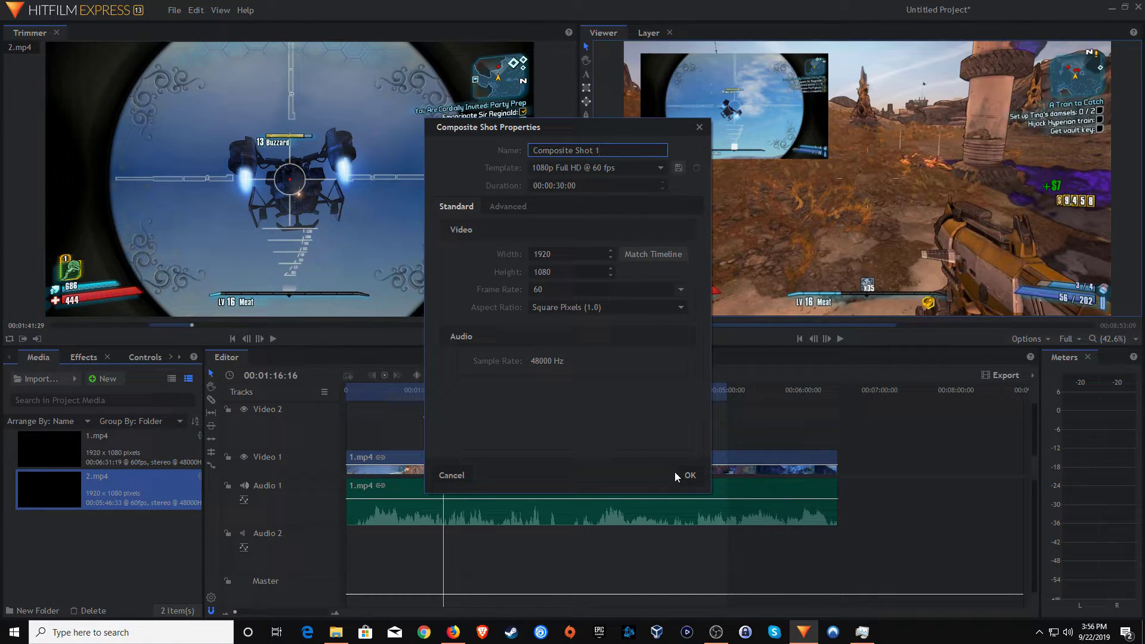
pyautogui.click(690, 476)
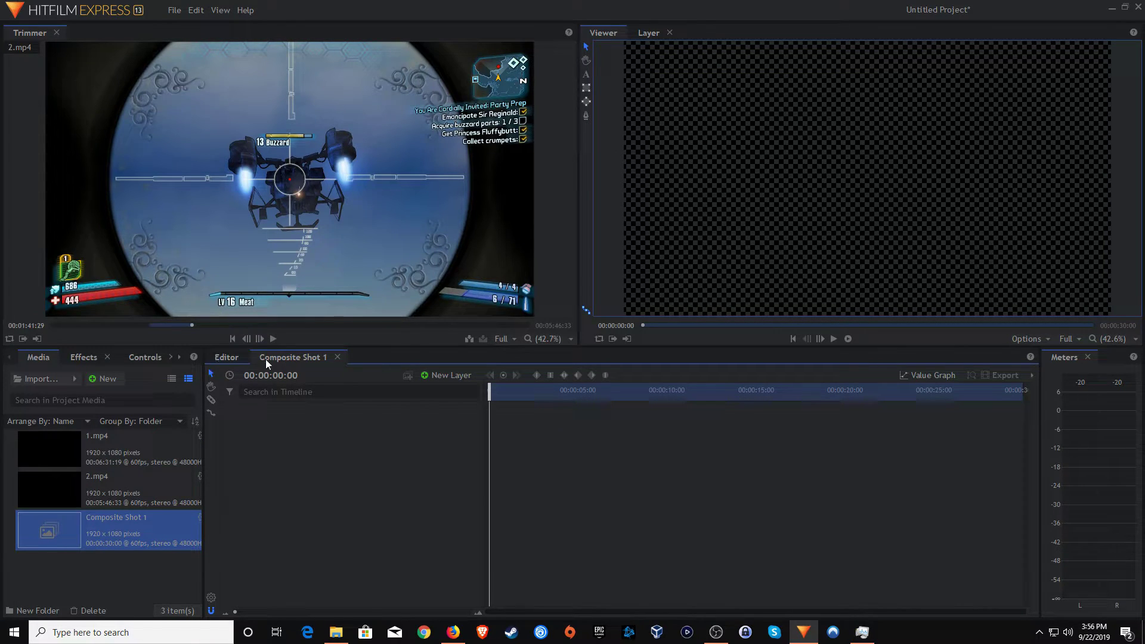
# Step: Add a text layer, 1. New Text, to the Composite Shot 1 timeline
pyautogui.click(230, 354)
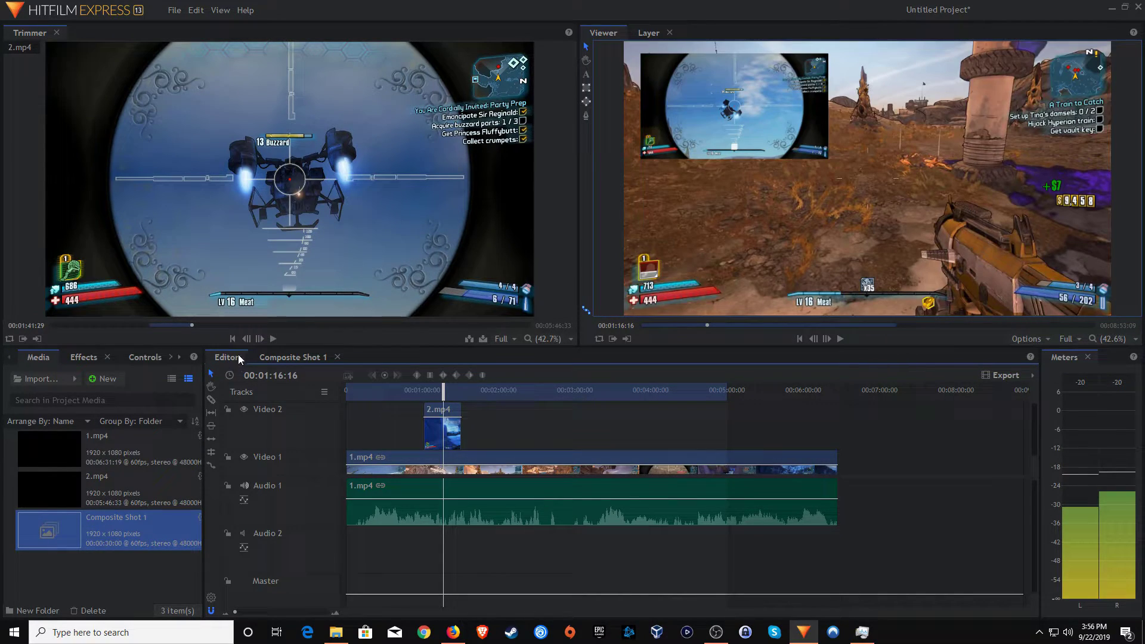
pyautogui.click(295, 358)
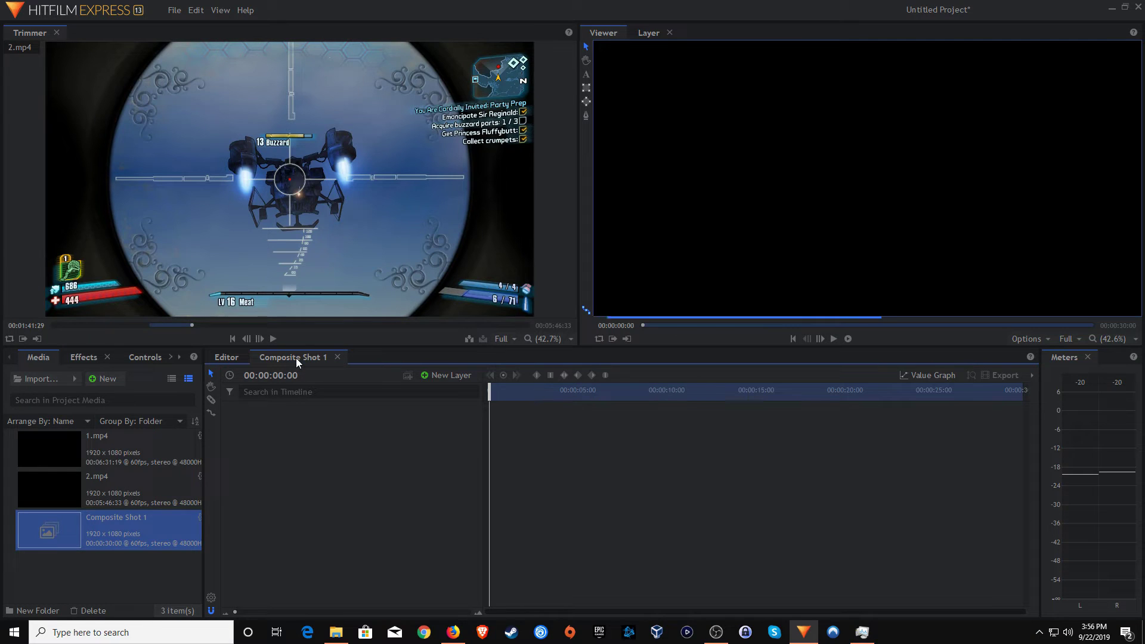
pyautogui.click(437, 373)
pyautogui.click(445, 403)
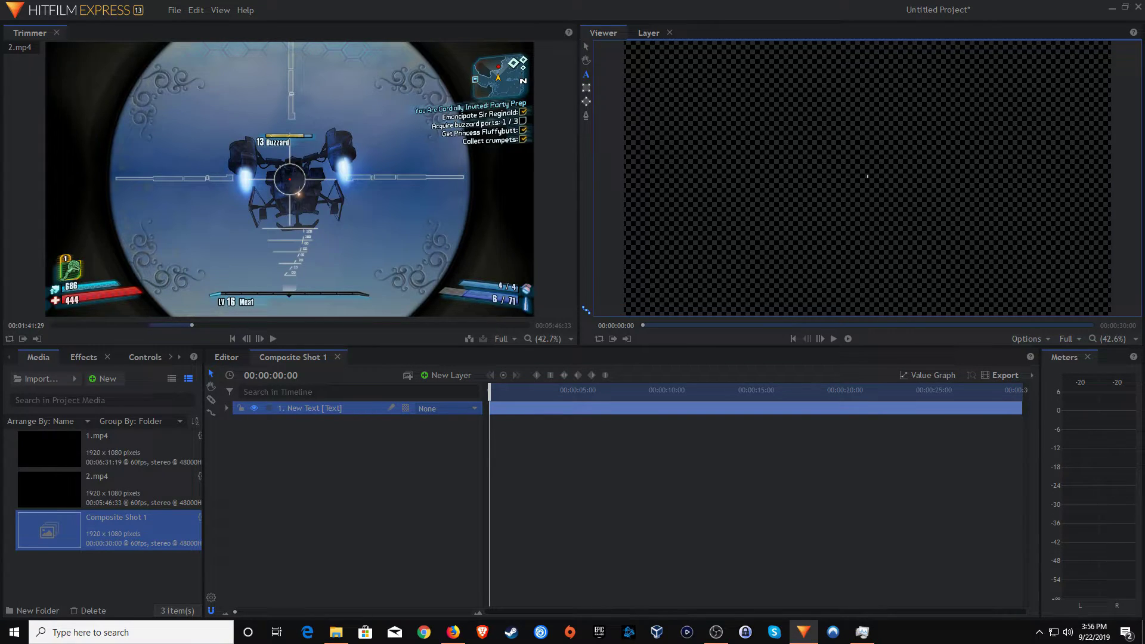
# Step: Type 'This is text' into the composite shot's text layer
pyautogui.write('This is text')
pyautogui.hotkey('ctrl', 'shift', 'Left')
pyautogui.press('Escape')
# Step: Duplicate the text layer with Ctrl+D, creating 2. New Text, and select its text
pyautogui.hotkey('ctrl', 'd')
pyautogui.hotkey('ctrl', 'shift', 'Left')
pyautogui.hotkey('ctrl', 'shift', 'Left')
pyautogui.hotkey('ctrl', 'shift', 'Left')
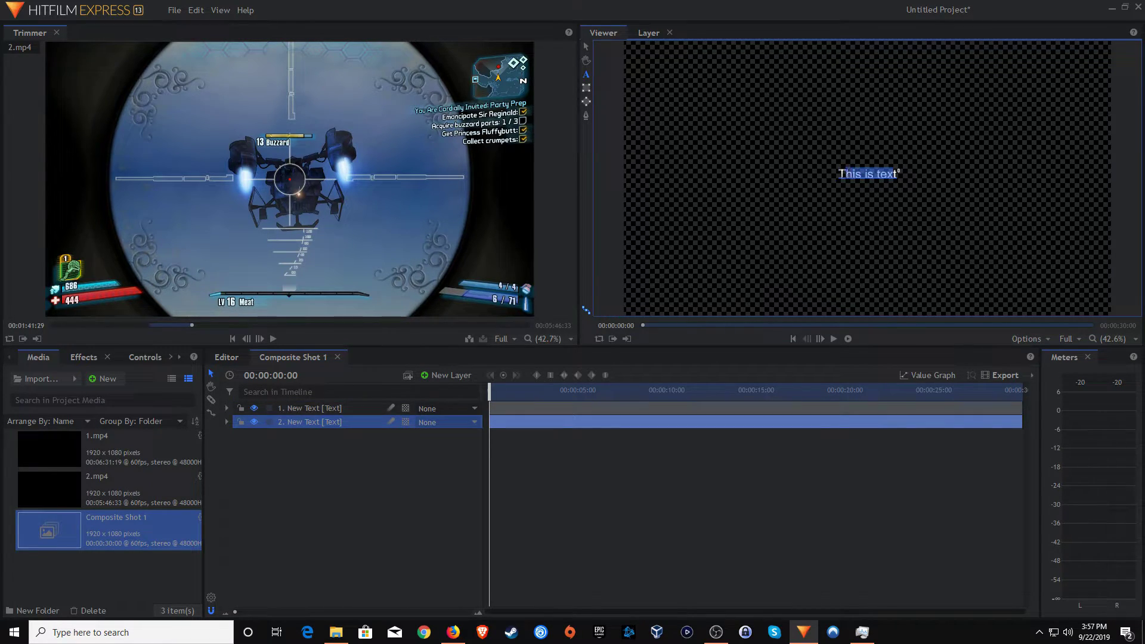
pyautogui.hotkey('ctrl', 'Right')
pyautogui.hotkey('ctrl', 'Right')
pyautogui.hotkey('ctrl', 'Right')
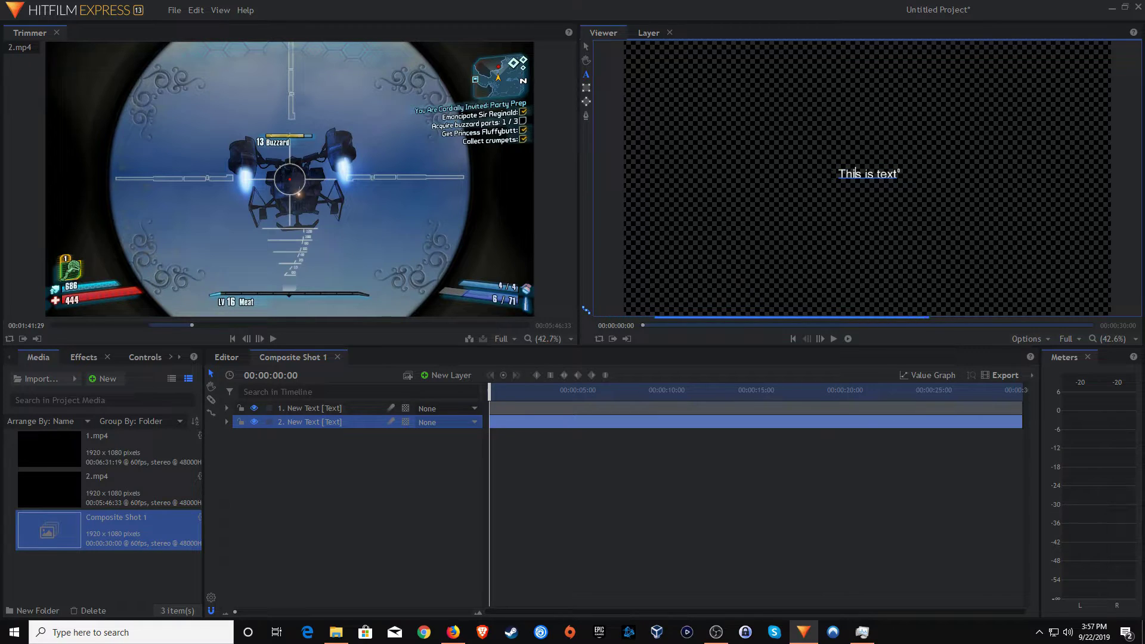
pyautogui.hotkey('ctrl', 'shift', 'Left')
pyautogui.hotkey('ctrl', 'shift', 'Left')
pyautogui.hotkey('ctrl', 'shift', 'Left')
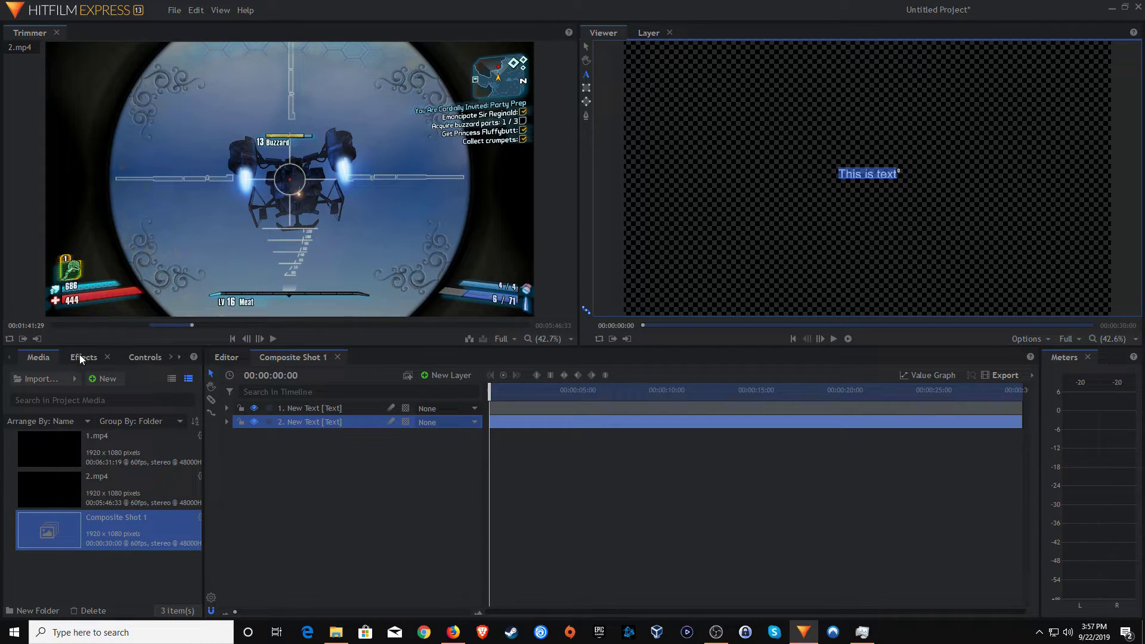
# Step: Format the title as bold Arial at size 200 with an outline width of 5
pyautogui.click(180, 357)
pyautogui.click(180, 356)
pyautogui.click(155, 357)
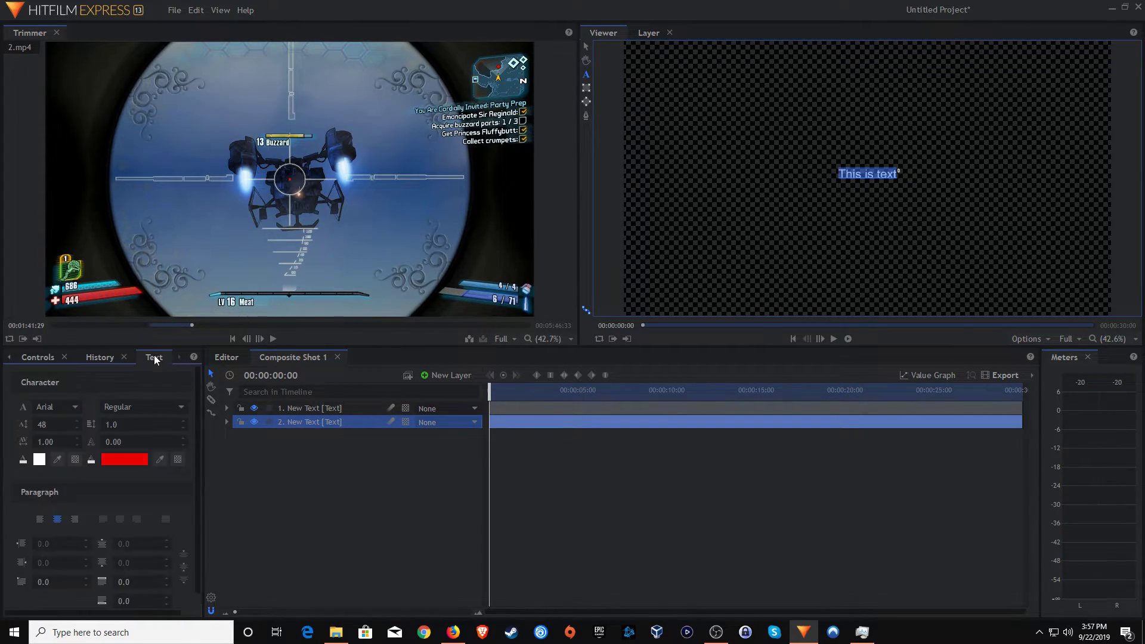
pyautogui.click(74, 407)
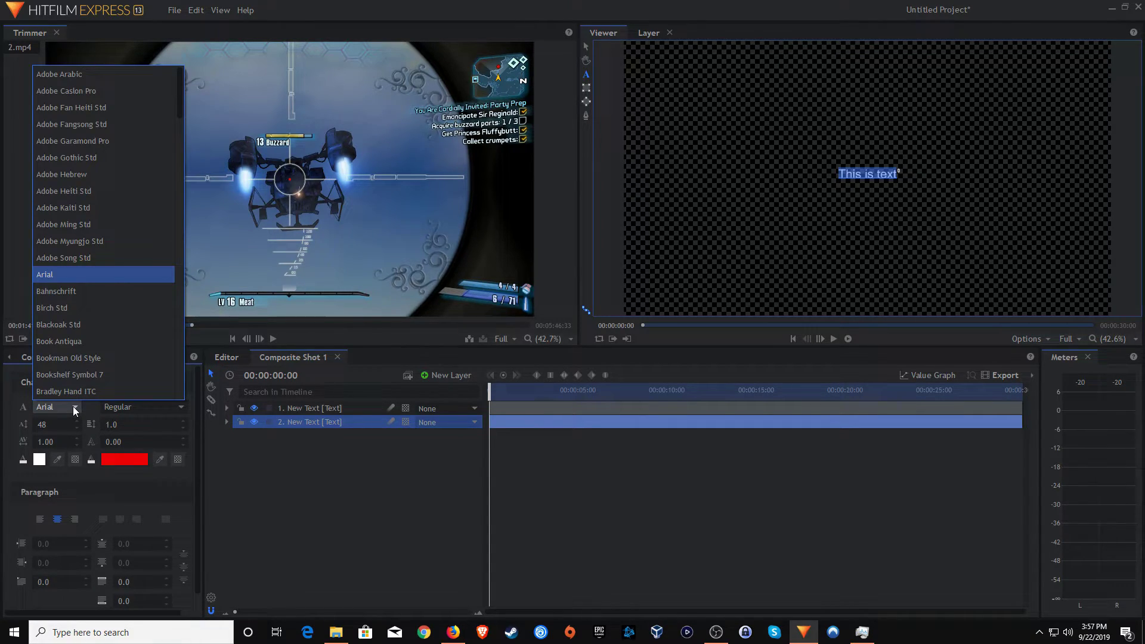
pyautogui.click(74, 407)
pyautogui.click(52, 423)
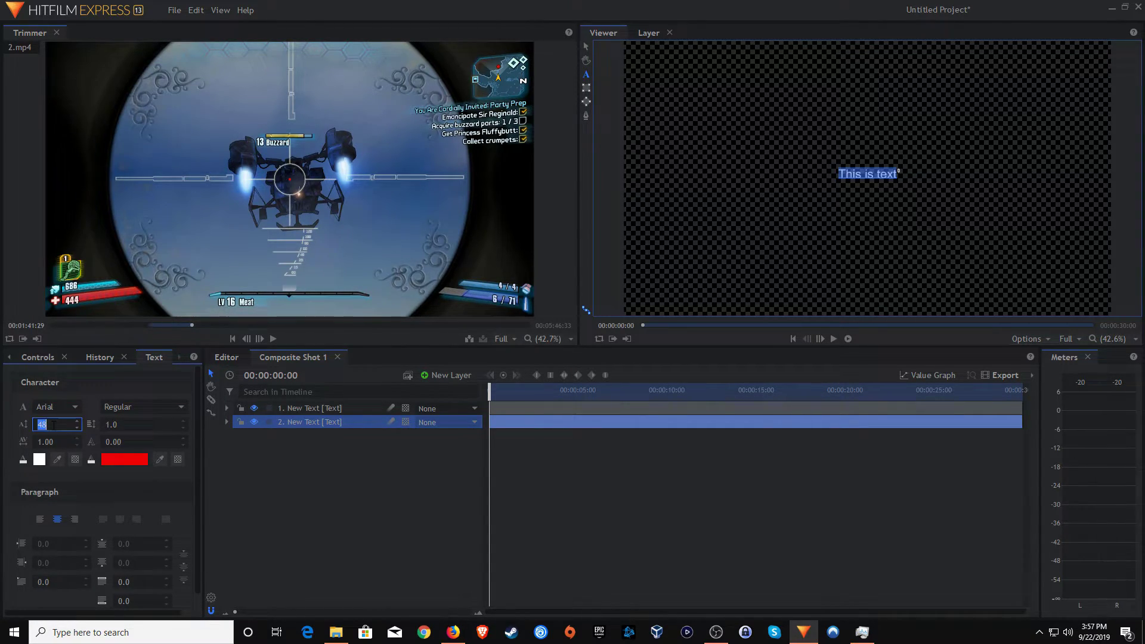
pyautogui.write('200')
pyautogui.press('Return')
pyautogui.click(180, 406)
pyautogui.click(110, 438)
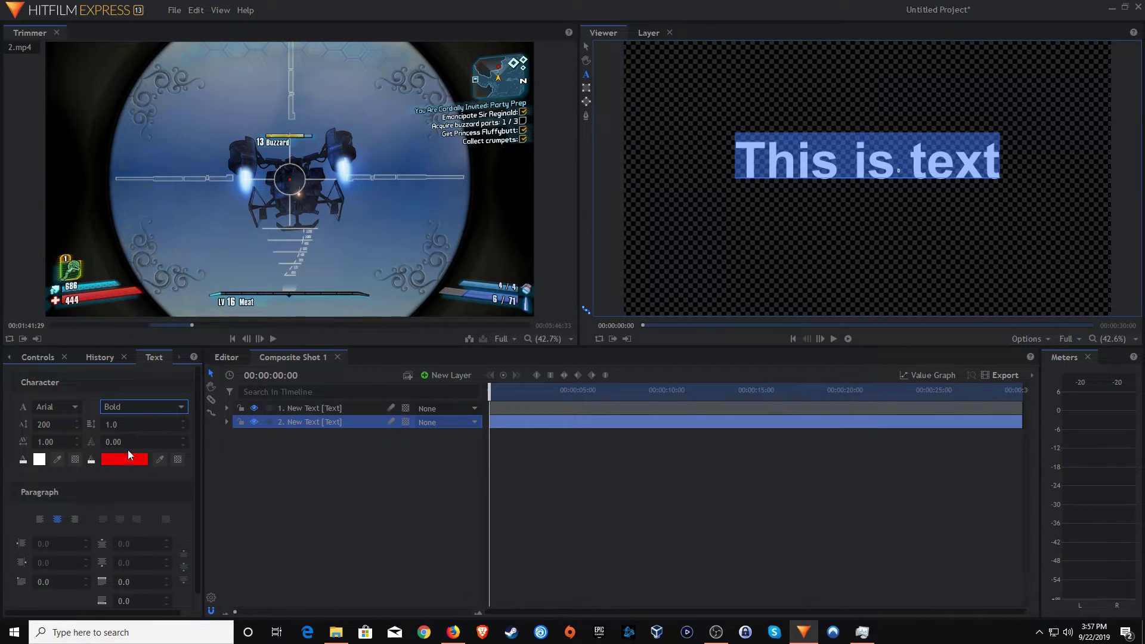
pyautogui.click(129, 442)
pyautogui.write('5')
pyautogui.press('Return')
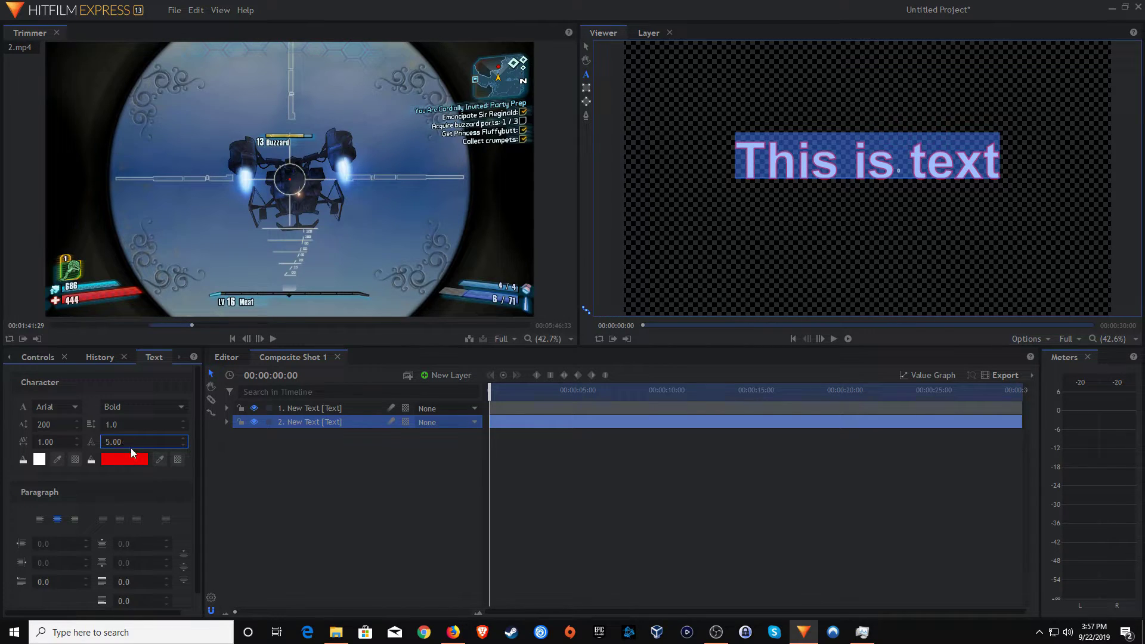
# Step: Remove the duplicate text layer, leaving a single 'This is text' layer
pyautogui.click(327, 458)
pyautogui.click(369, 408)
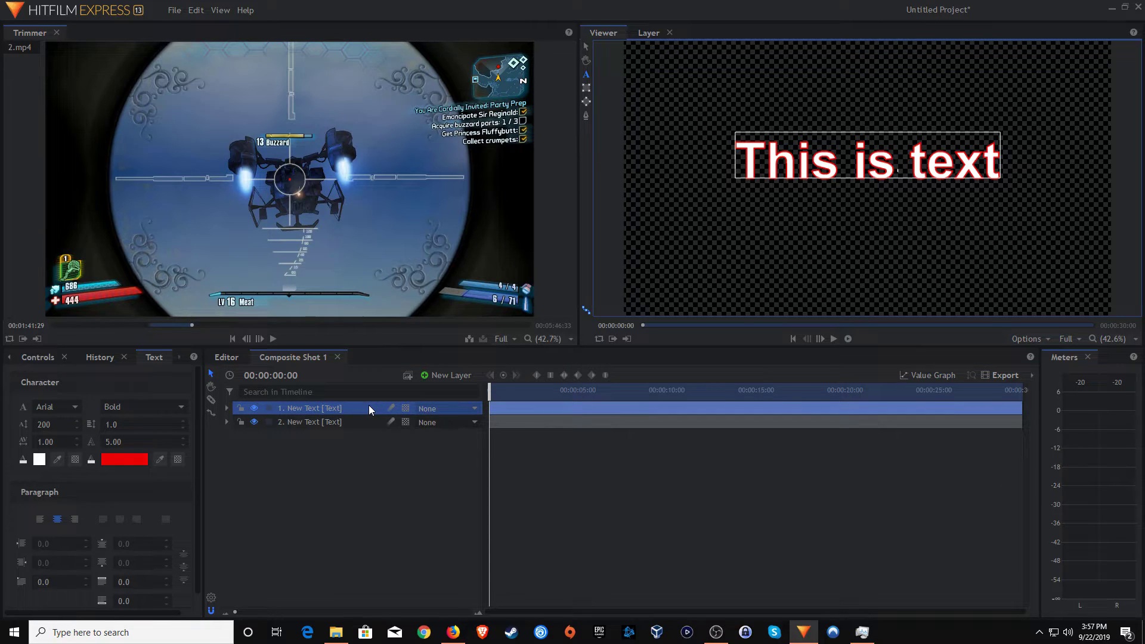
pyautogui.click(352, 422)
pyautogui.click(356, 410)
pyautogui.rightClick(359, 407)
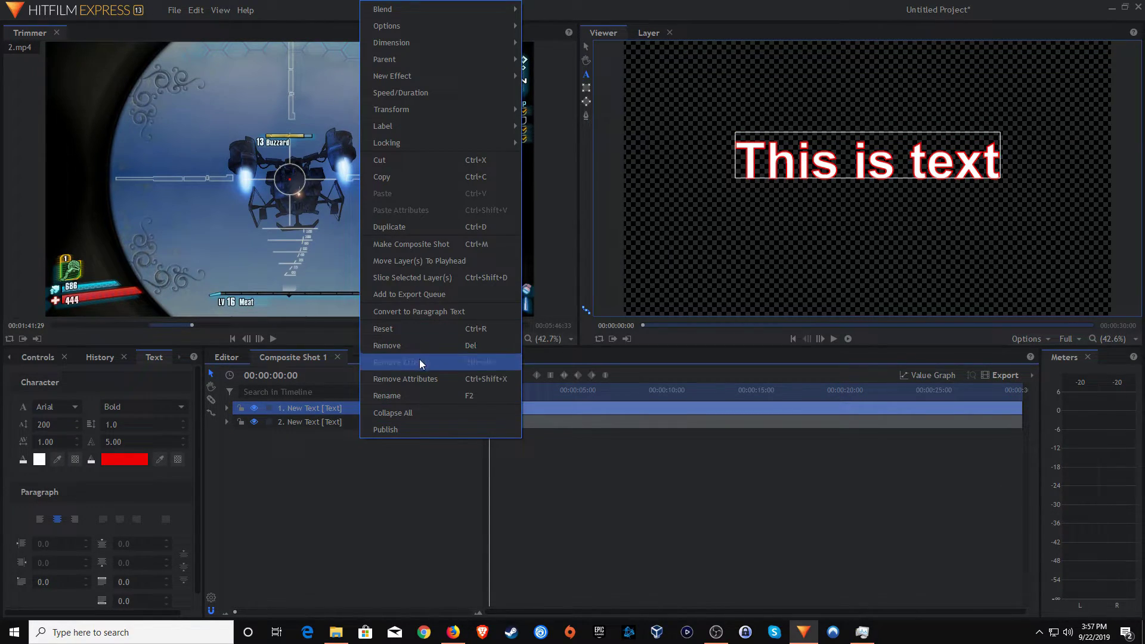
pyautogui.click(399, 346)
pyautogui.click(363, 409)
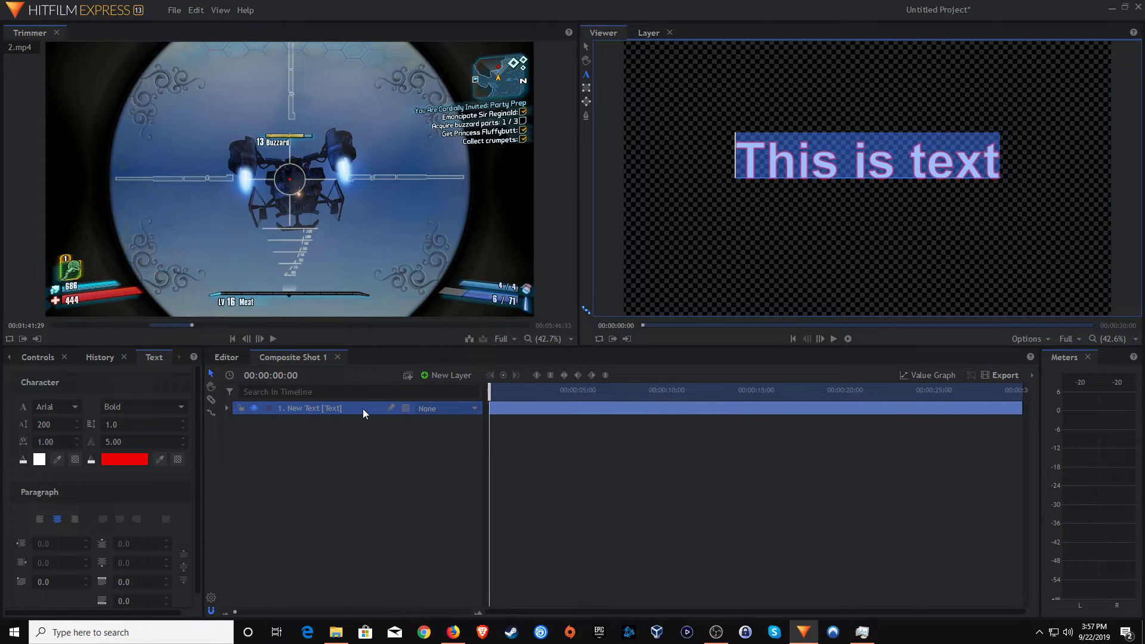
pyautogui.click(672, 482)
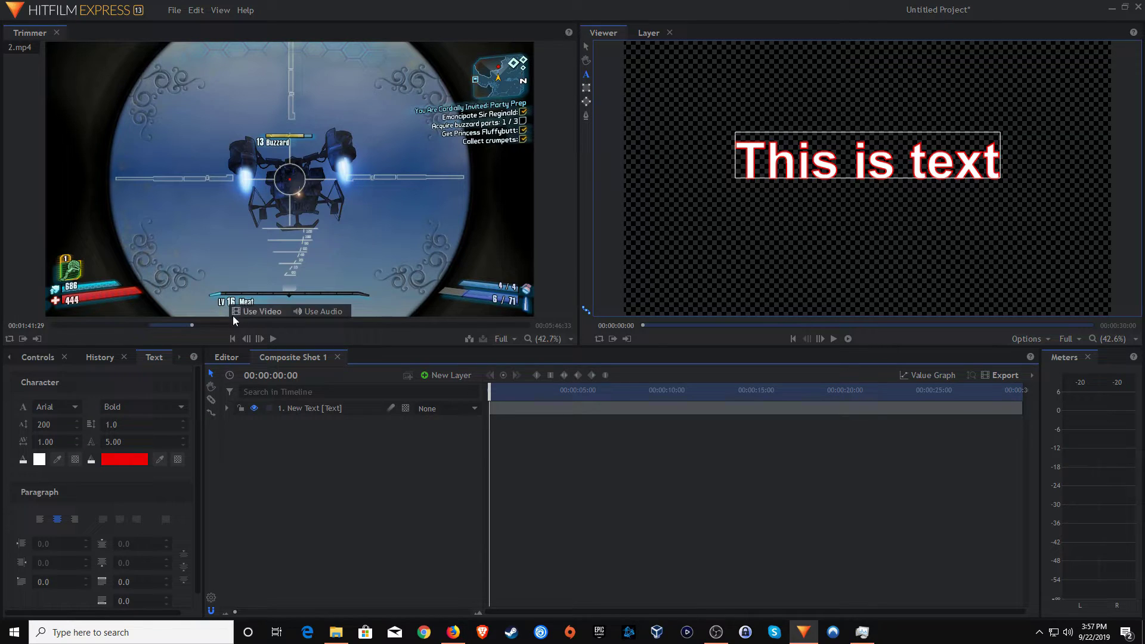
# Step: Return to the Editor timeline and bring up a widened Media panel
pyautogui.click(228, 357)
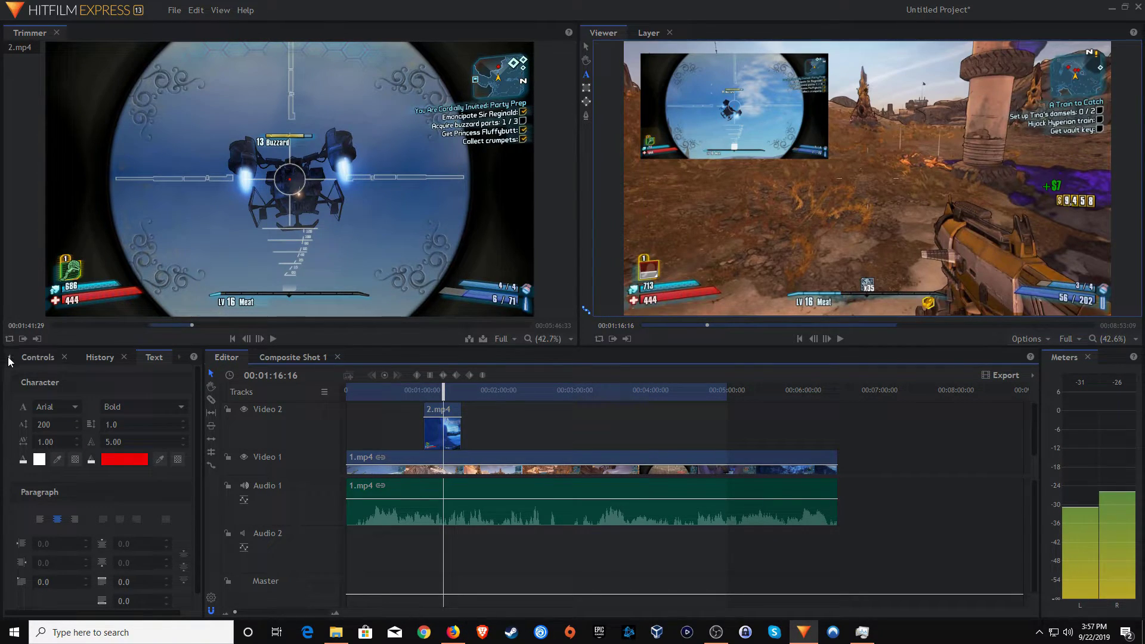
pyautogui.click(9, 356)
pyautogui.click(8, 356)
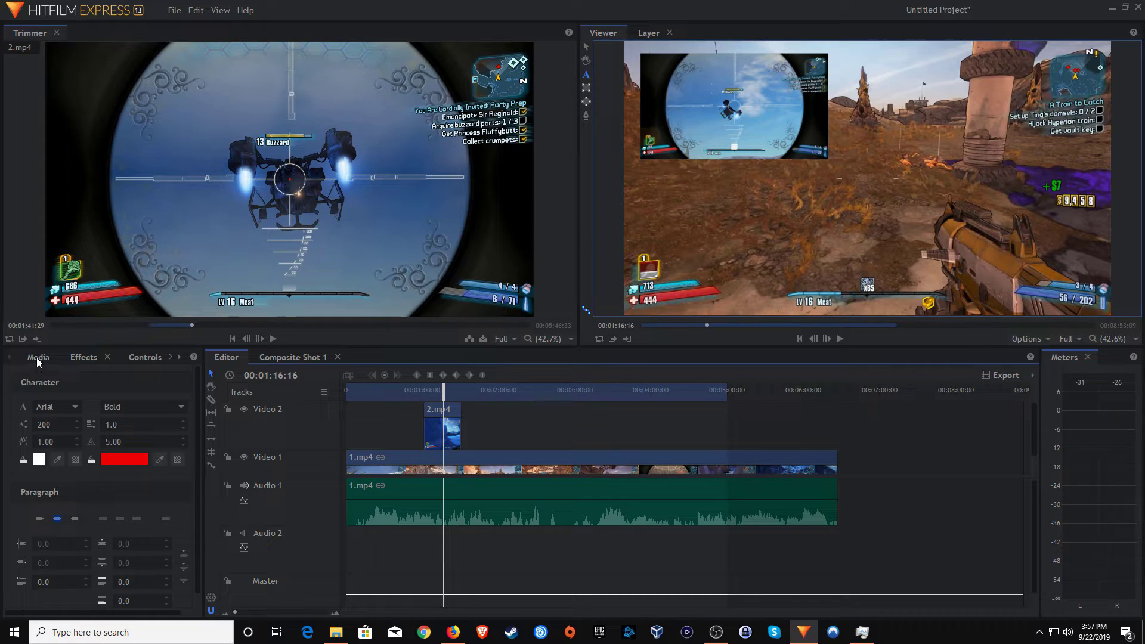
pyautogui.click(37, 356)
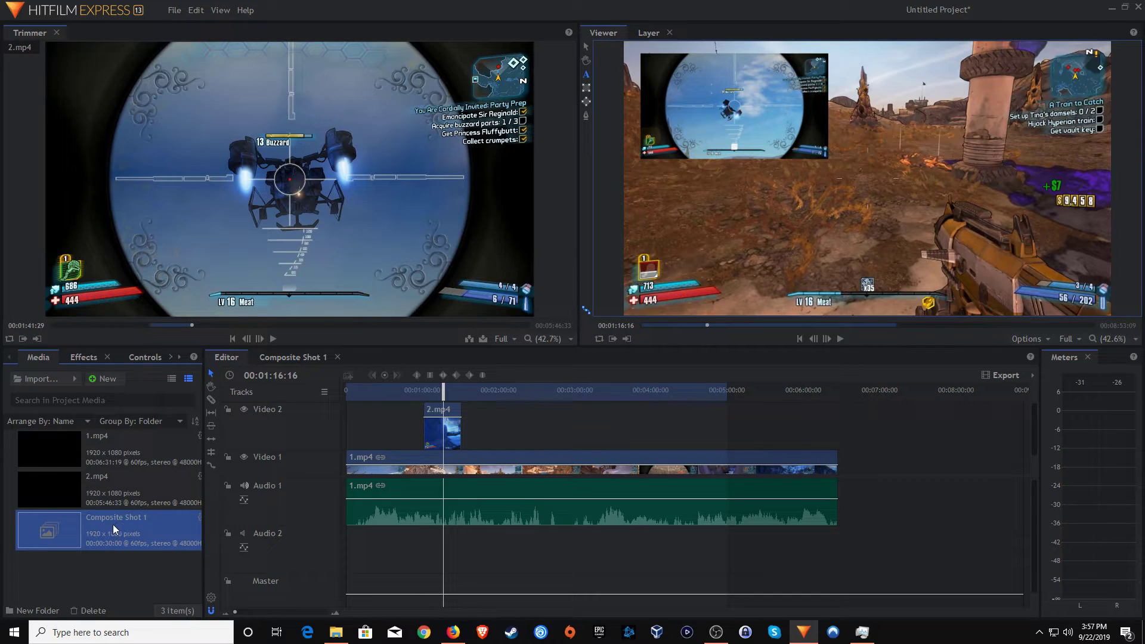
pyautogui.moveTo(204, 495); pyautogui.dragTo(221, 495)
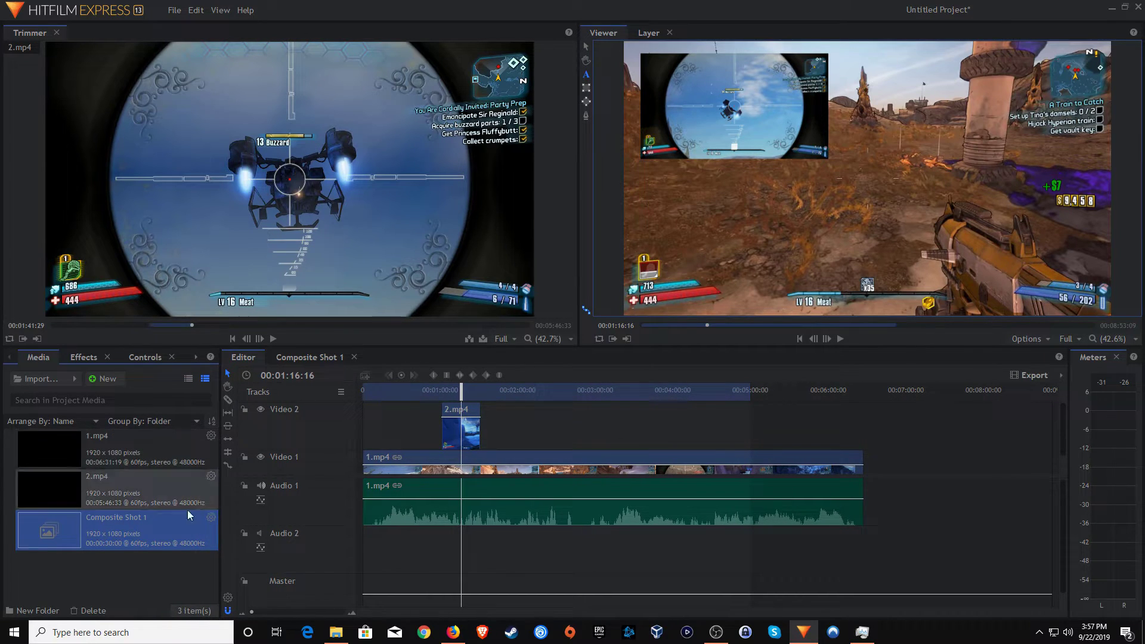
# Step: Drop Composite Shot 1 onto the timeline and move it to a new top Video 3 track
pyautogui.moveTo(144, 526); pyautogui.dragTo(496, 431)
pyautogui.moveTo(463, 388); pyautogui.dragTo(519, 388)
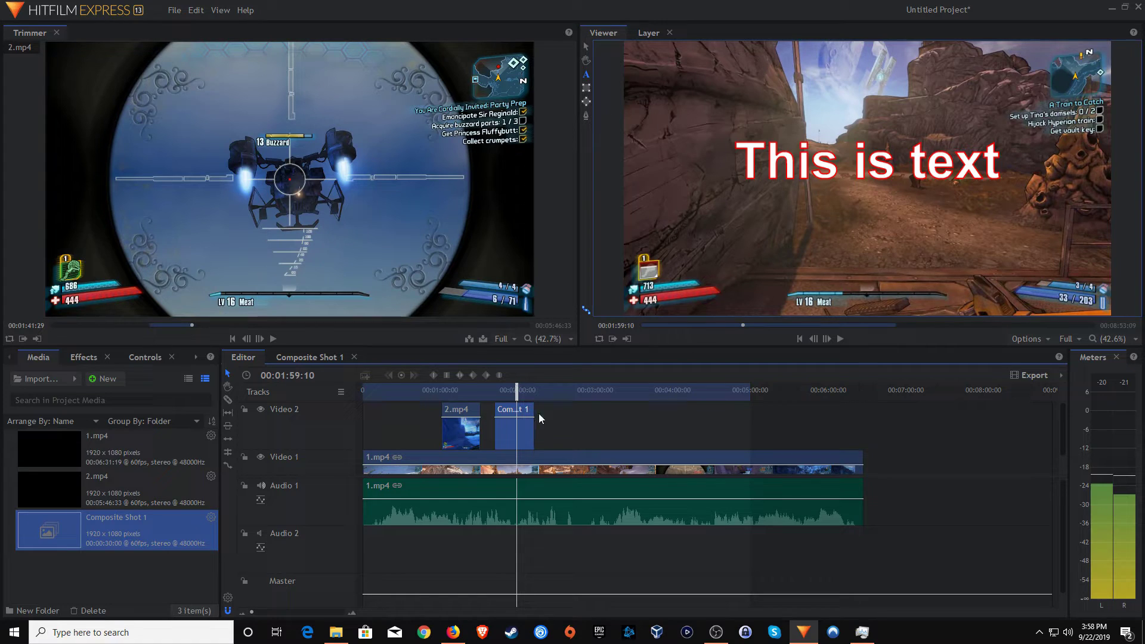
pyautogui.moveTo(504, 428); pyautogui.dragTo(451, 388)
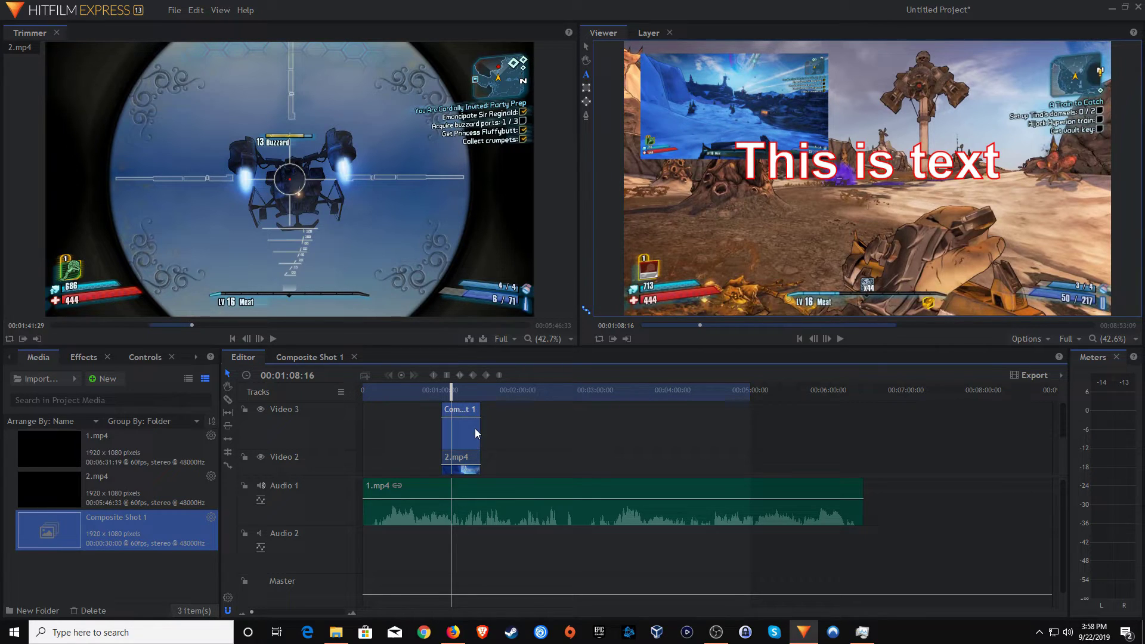
# Step: Shrink the 'This is text' title and move it to the upper right of the frame
pyautogui.click(586, 46)
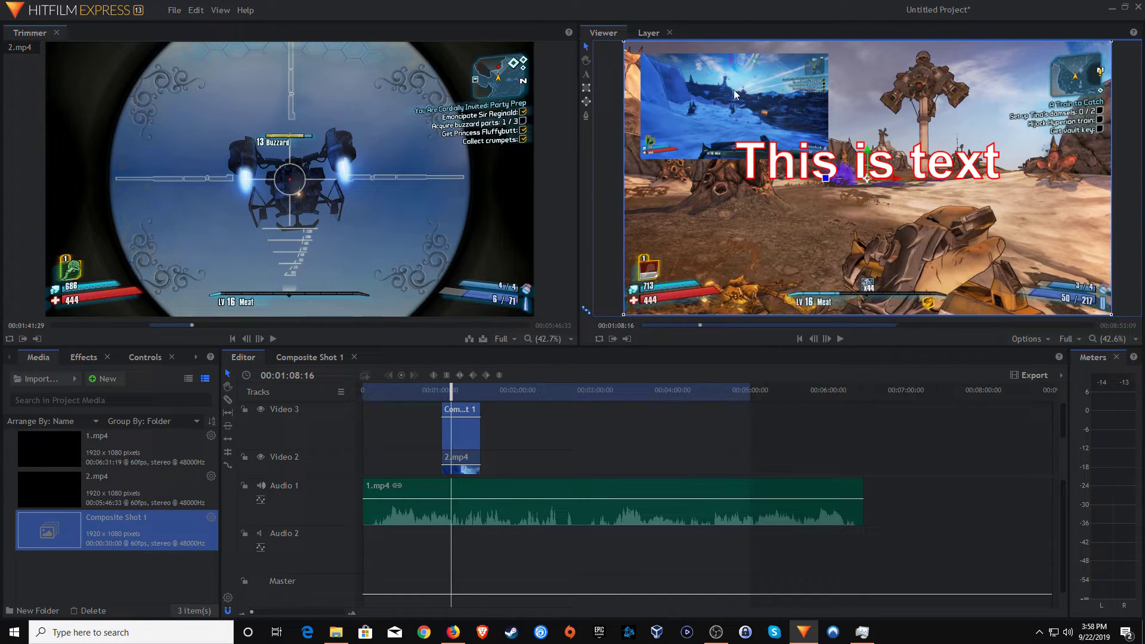
pyautogui.click(890, 183)
pyautogui.moveTo(890, 183); pyautogui.dragTo(818, 243)
pyautogui.moveTo(970, 200); pyautogui.dragTo(898, 228)
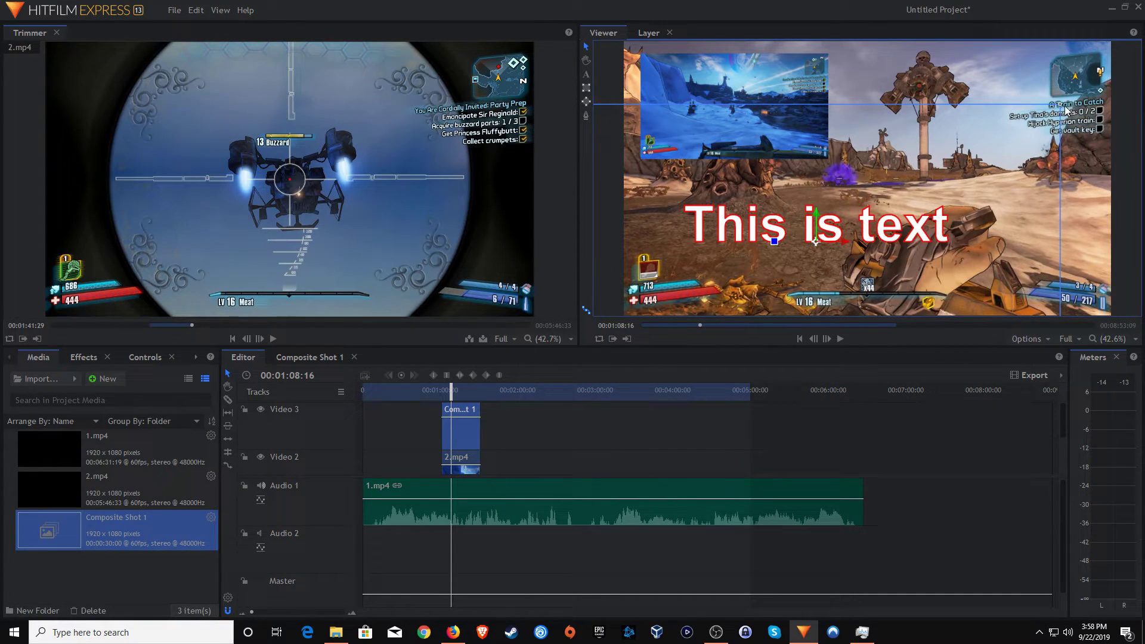
pyautogui.moveTo(1059, 105); pyautogui.dragTo(982, 148)
pyautogui.moveTo(889, 230); pyautogui.dragTo(1049, 170)
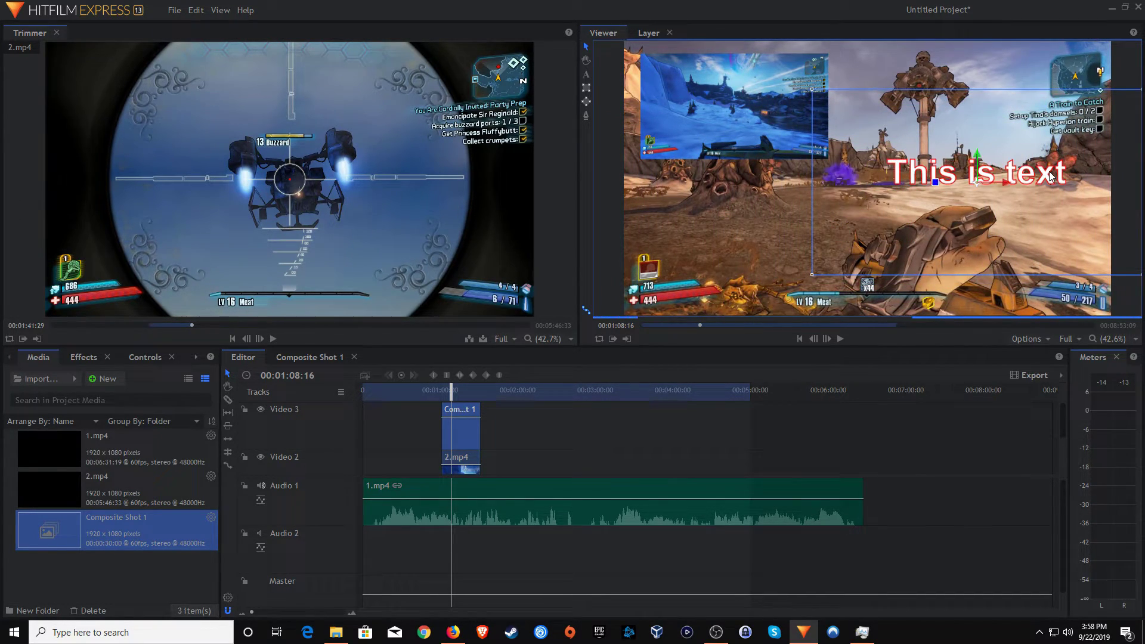
pyautogui.click(416, 415)
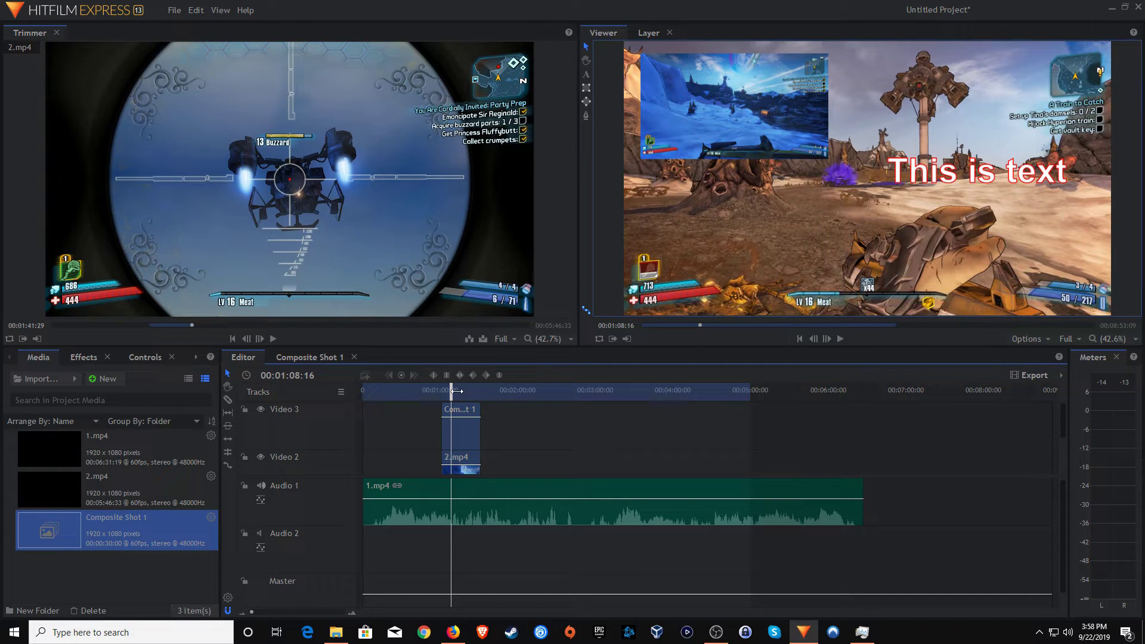
# Step: Play back the edit to preview the repositioned title
pyautogui.press('space')
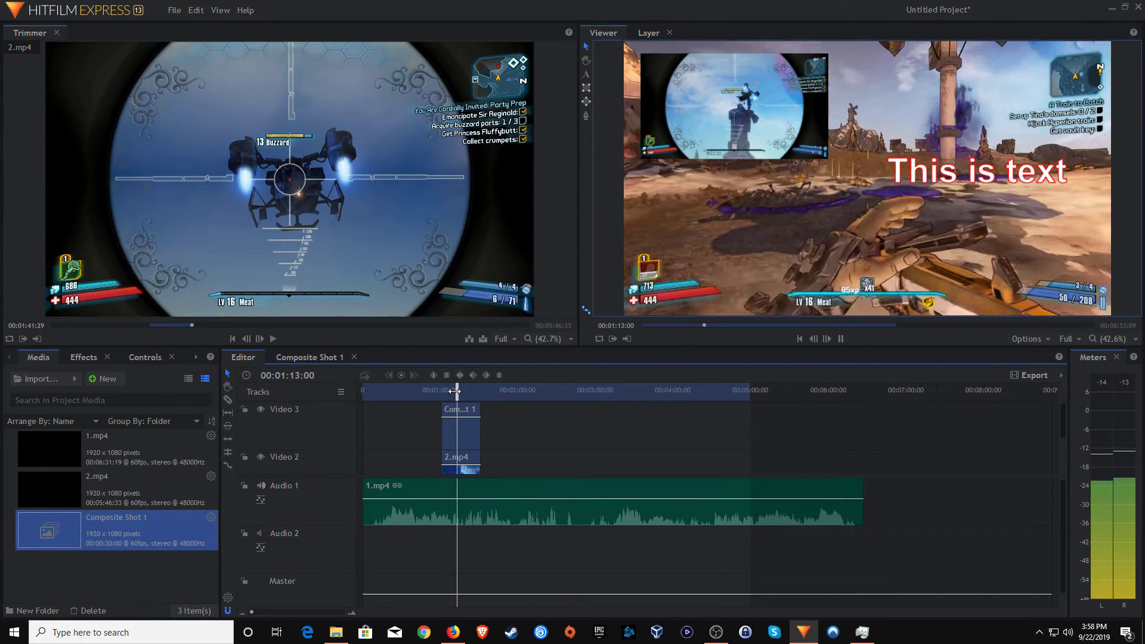
pyautogui.press('space')
pyautogui.scroll(-1, 495, 417)
pyautogui.scroll(-1, 501, 426)
pyautogui.scroll(3, 504, 428)
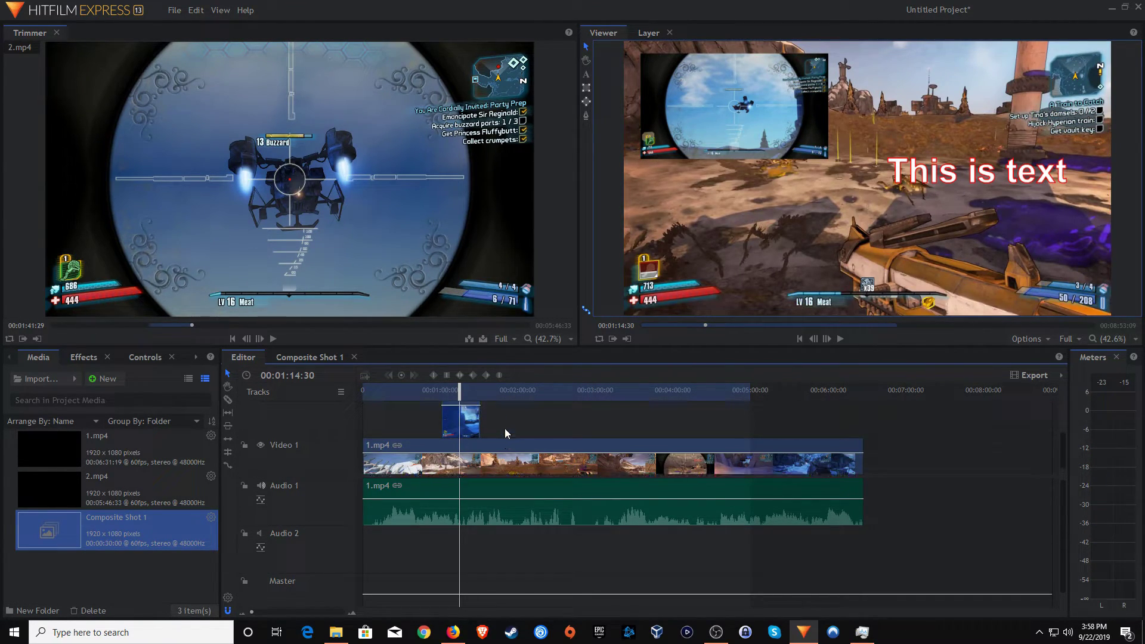
# Step: Split 1.mp4 with the Slice tool at 00:02:33:50
pyautogui.moveTo(462, 391); pyautogui.dragTo(563, 393)
pyautogui.click(228, 399)
pyautogui.click(565, 503)
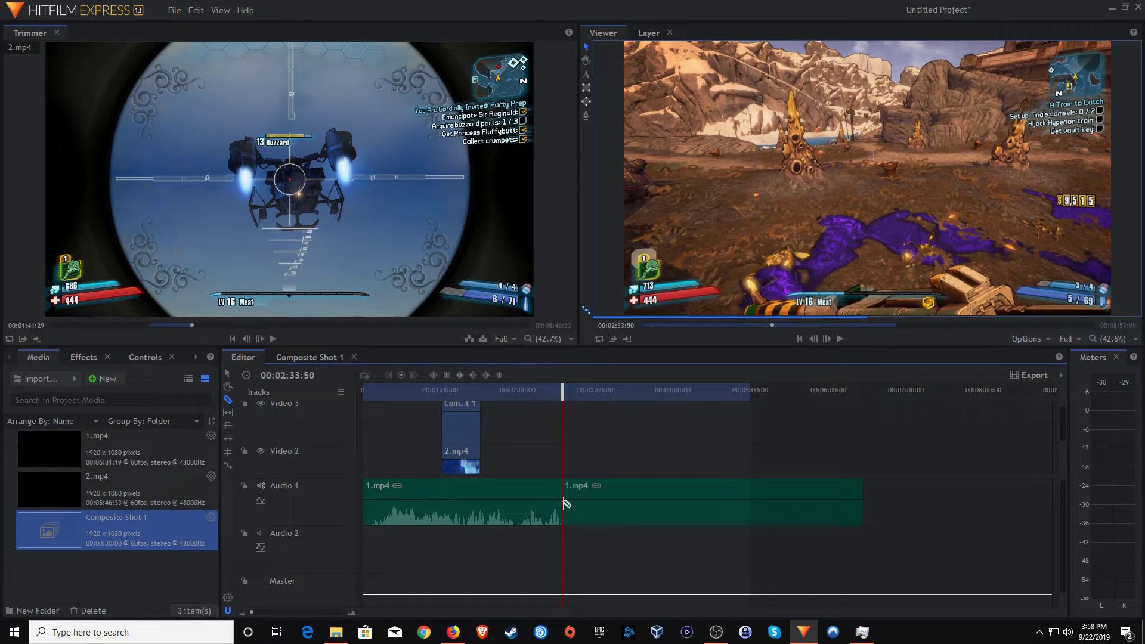
pyautogui.scroll(-1, 410, 471)
# Step: Select the part of 1.mp4 after the cut and delete it
pyautogui.click(227, 374)
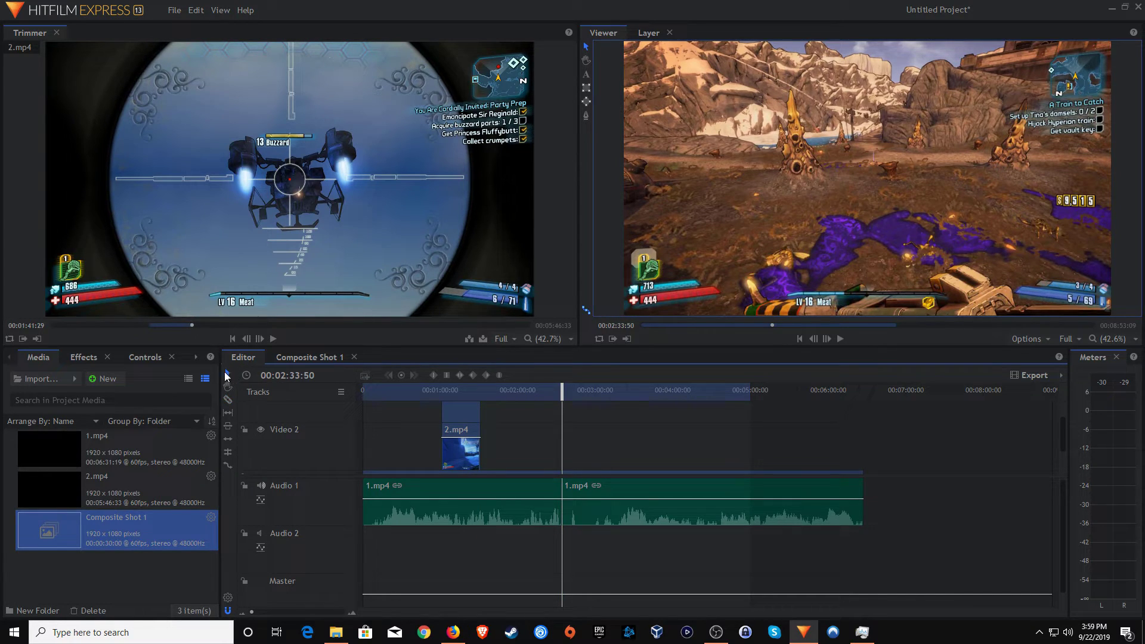
pyautogui.click(616, 518)
pyautogui.scroll(-1, 615, 482)
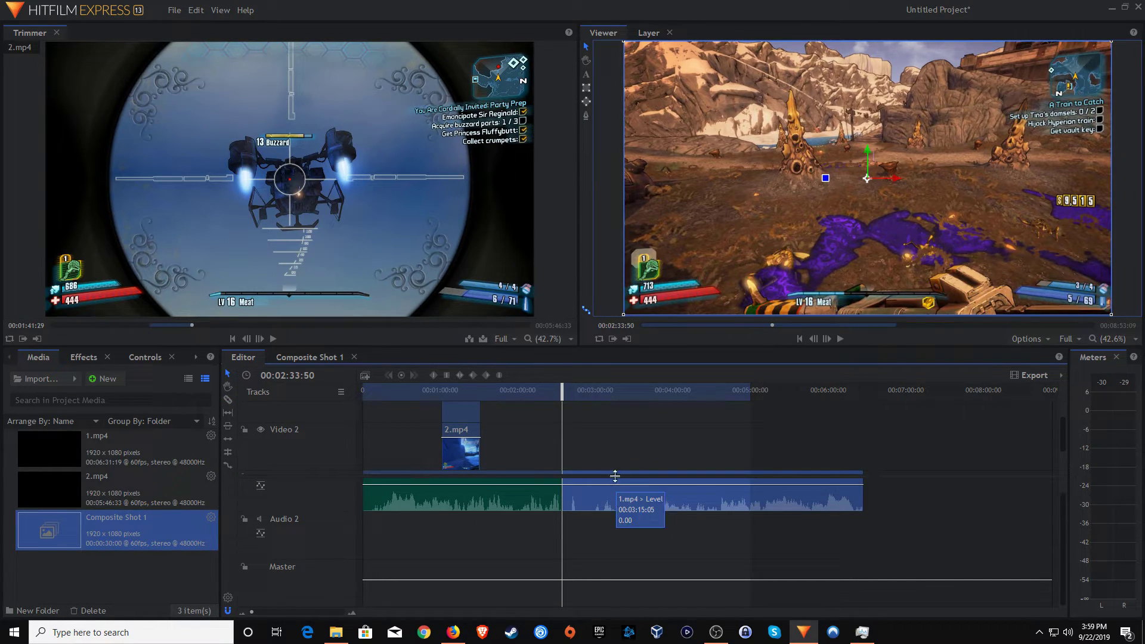
pyautogui.scroll(-2, 615, 475)
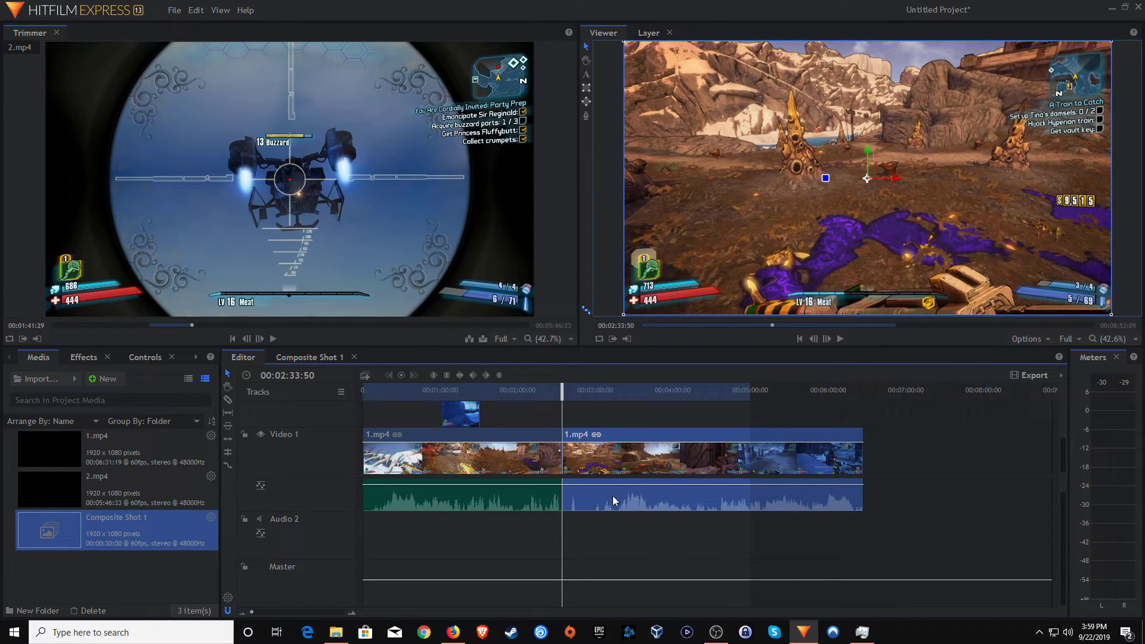
pyautogui.press('Delete')
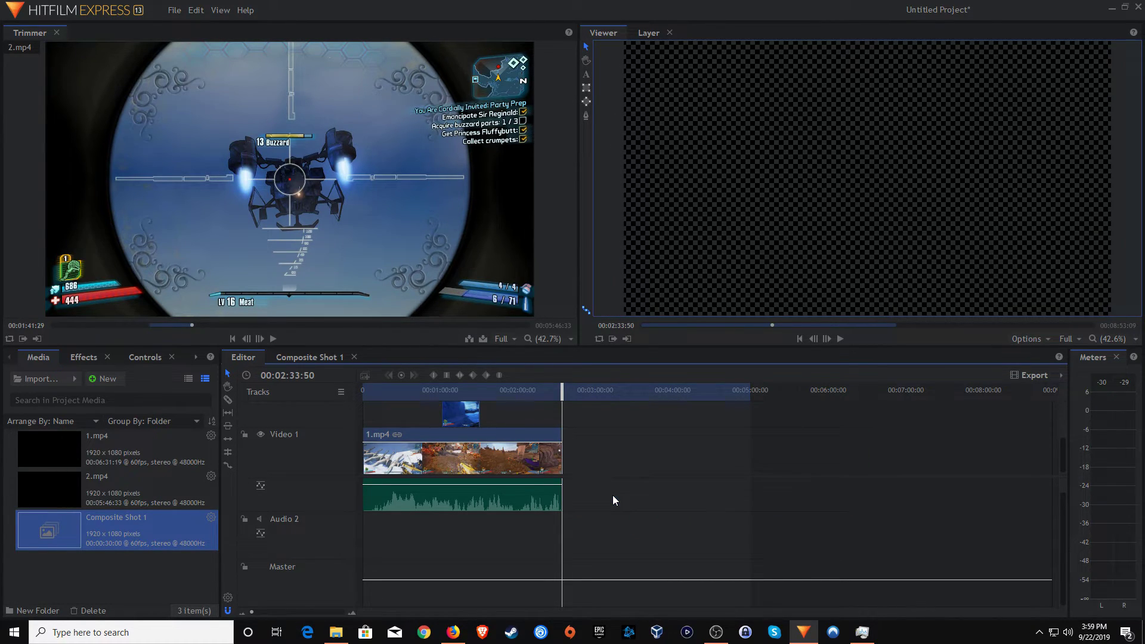
pyautogui.scroll(2, 536, 459)
pyautogui.scroll(-3, 506, 450)
pyautogui.moveTo(561, 392); pyautogui.dragTo(524, 392)
pyautogui.scroll(2, 560, 411)
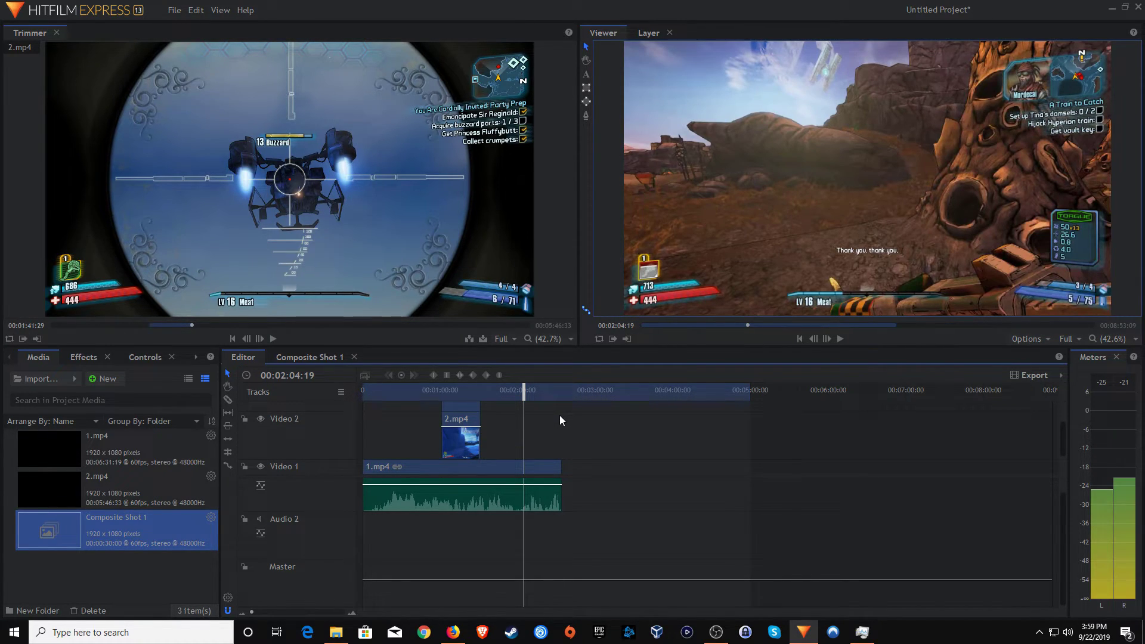
# Step: Export the Editor timeline to Editor.mp4 using the YouTube 1080p HD preset
pyautogui.click(176, 12)
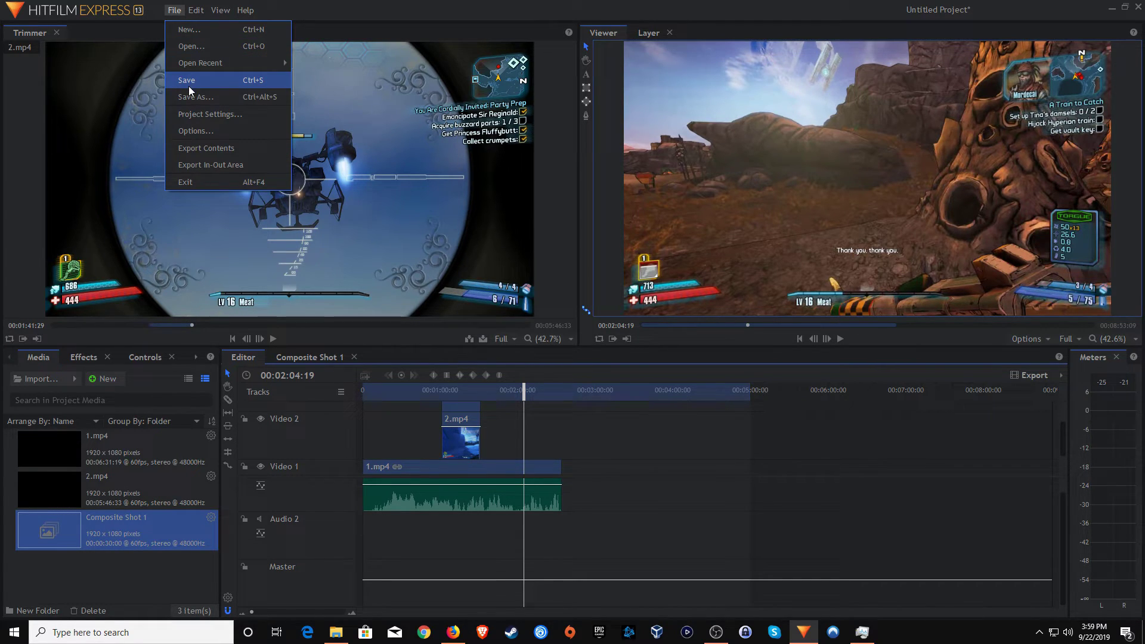
pyautogui.click(208, 150)
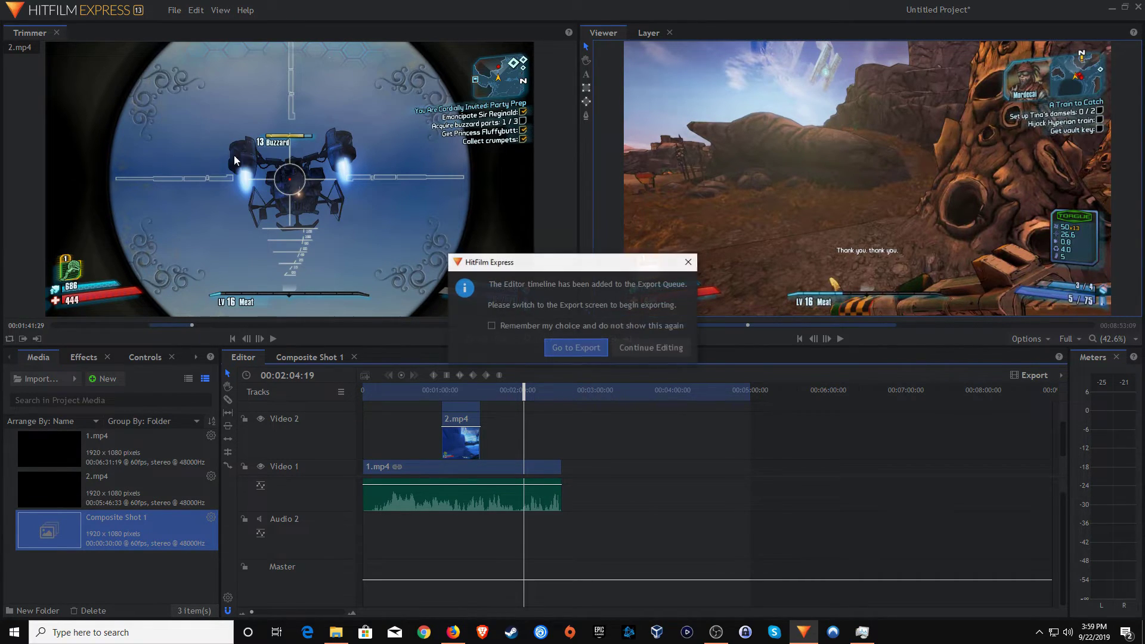
pyautogui.click(581, 349)
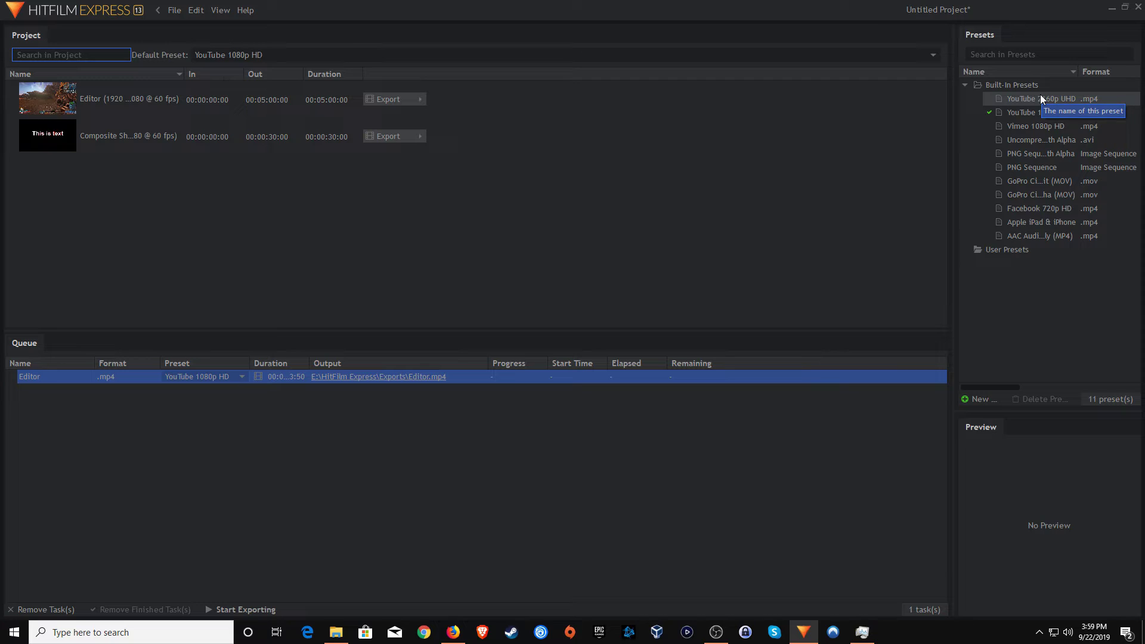
pyautogui.click(826, 273)
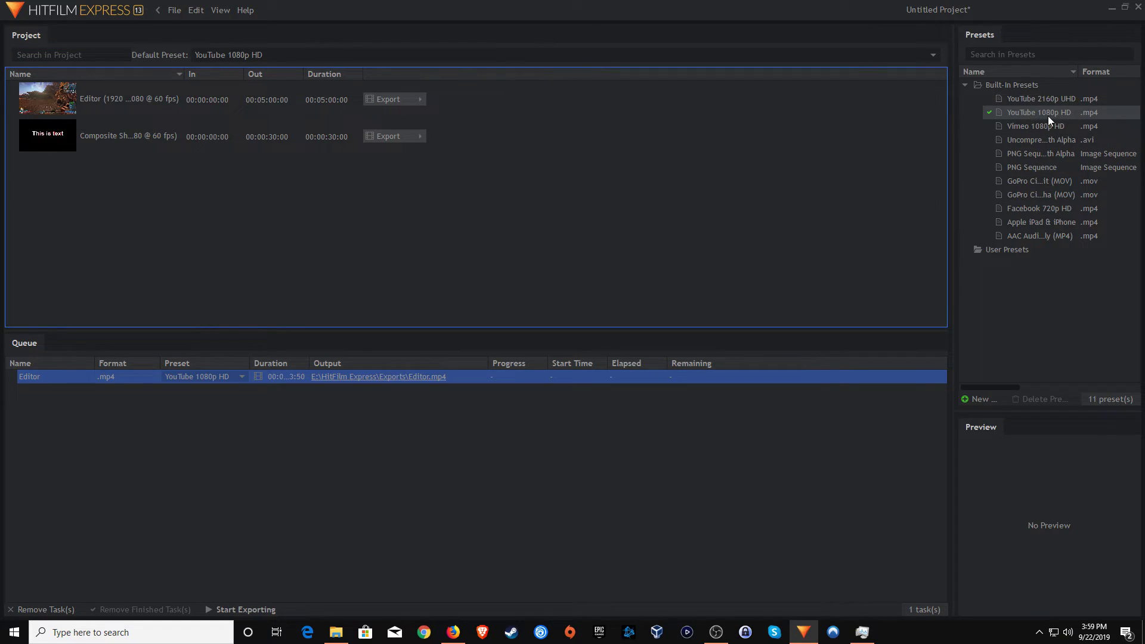
pyautogui.click(377, 439)
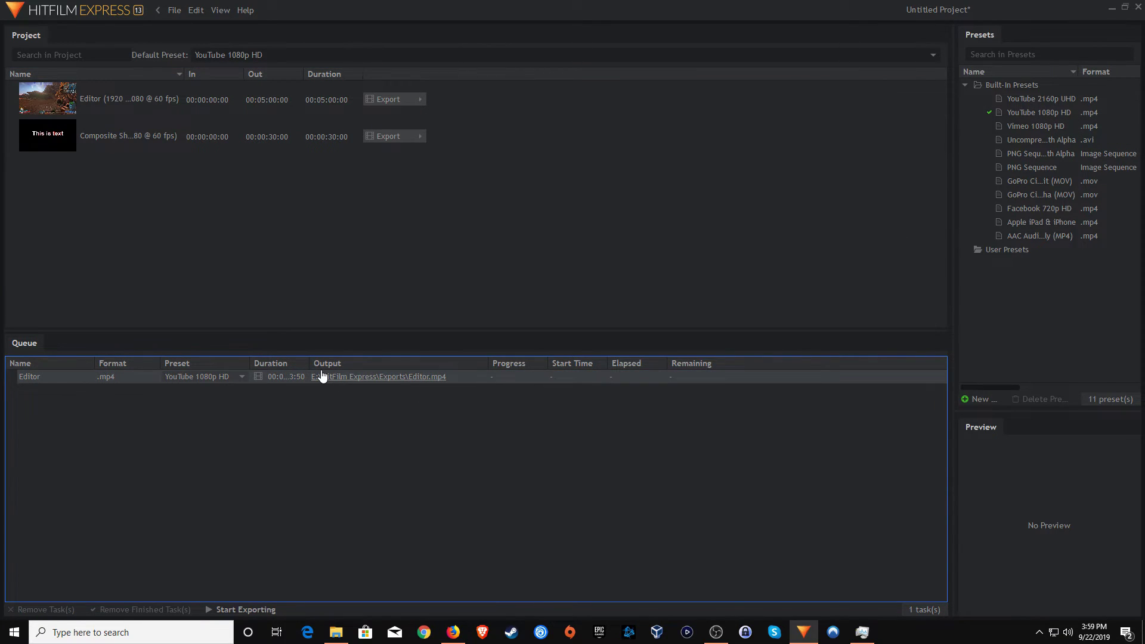
pyautogui.click(225, 610)
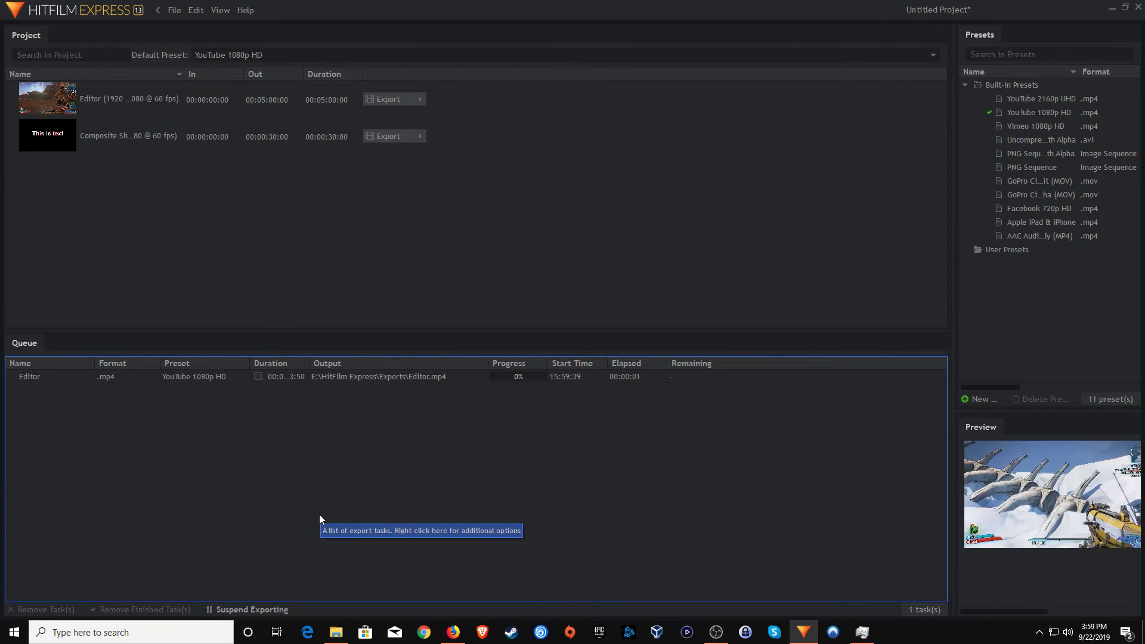